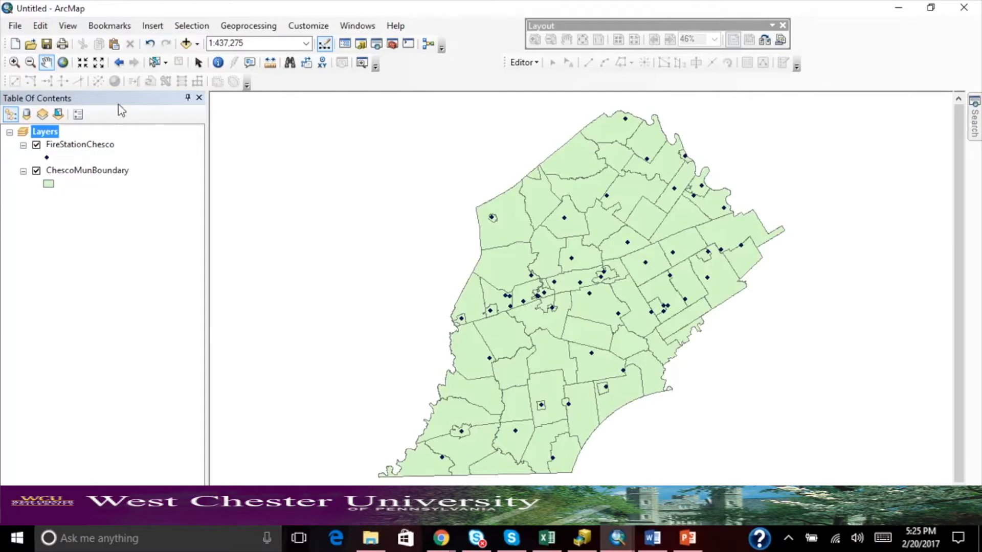
# - Switch the map to layout view and enlarge the data frame slightly from its upper-left corner
pyautogui.click(75, 29)
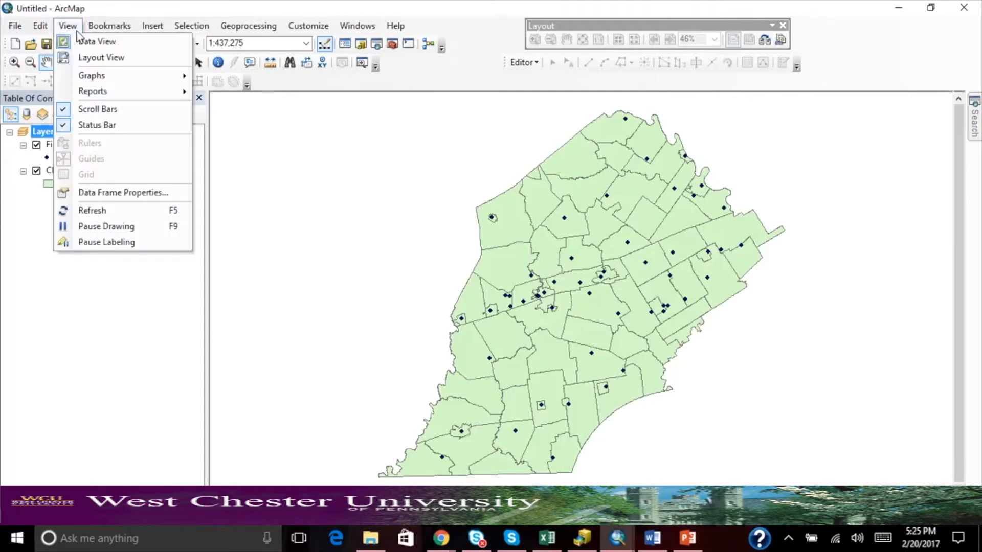
pyautogui.click(99, 59)
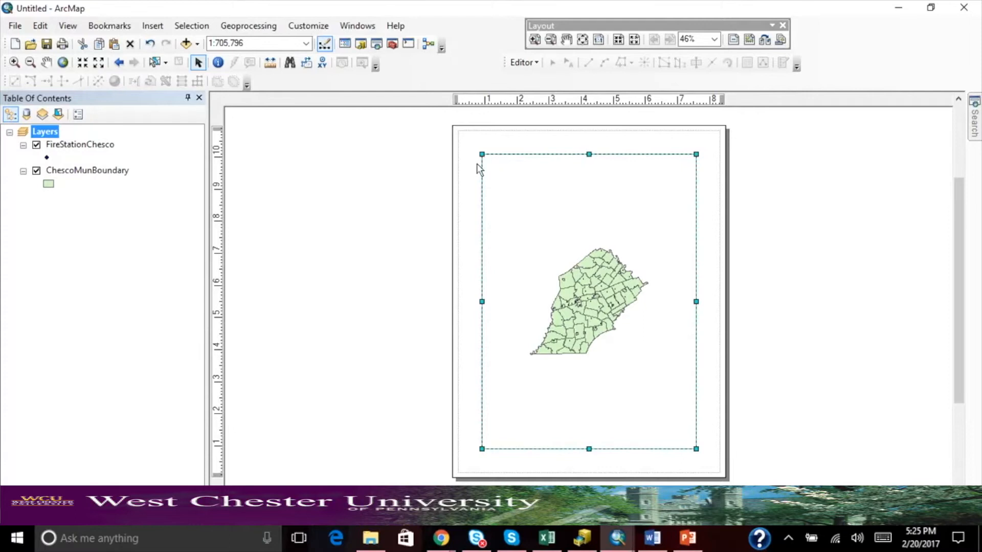
pyautogui.moveTo(481, 154); pyautogui.dragTo(476, 151)
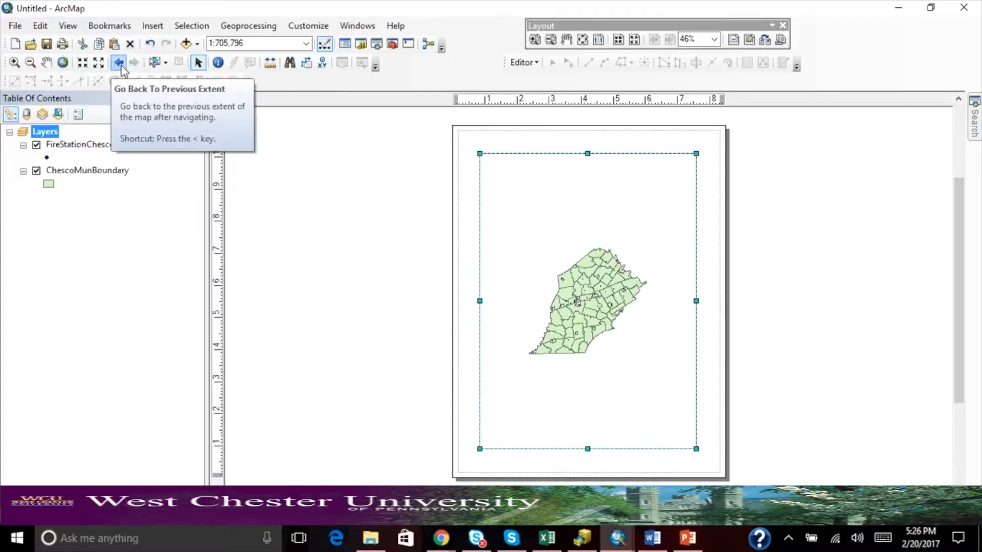
# - Insert a one-column legend for FireStationChesco and ChescoMunBoundary without a frame, and place it in the data frame's lower-right corner
pyautogui.click(160, 26)
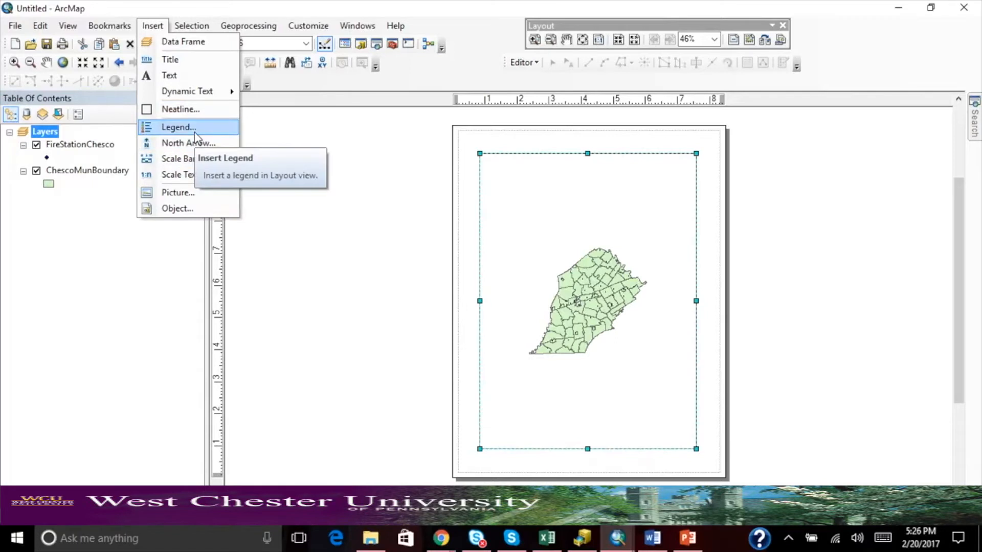
pyautogui.click(177, 127)
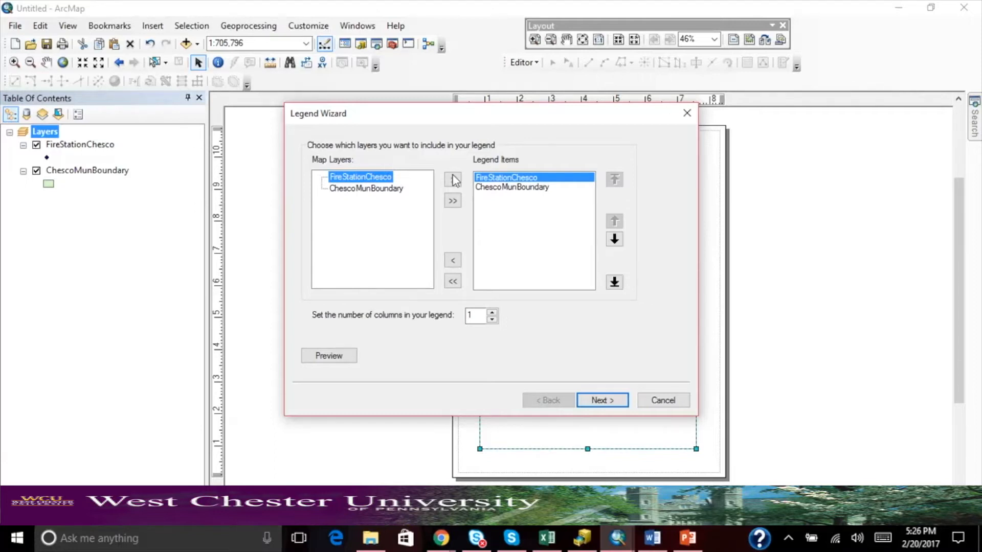
pyautogui.click(602, 402)
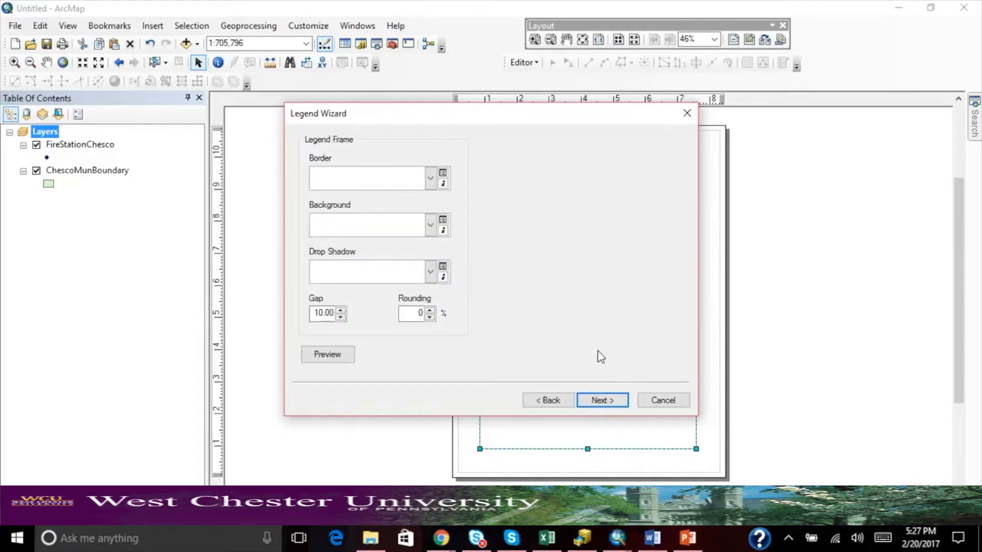
pyautogui.click(431, 179)
pyautogui.click(431, 179)
pyautogui.click(431, 226)
pyautogui.click(432, 227)
pyautogui.click(431, 276)
pyautogui.click(431, 277)
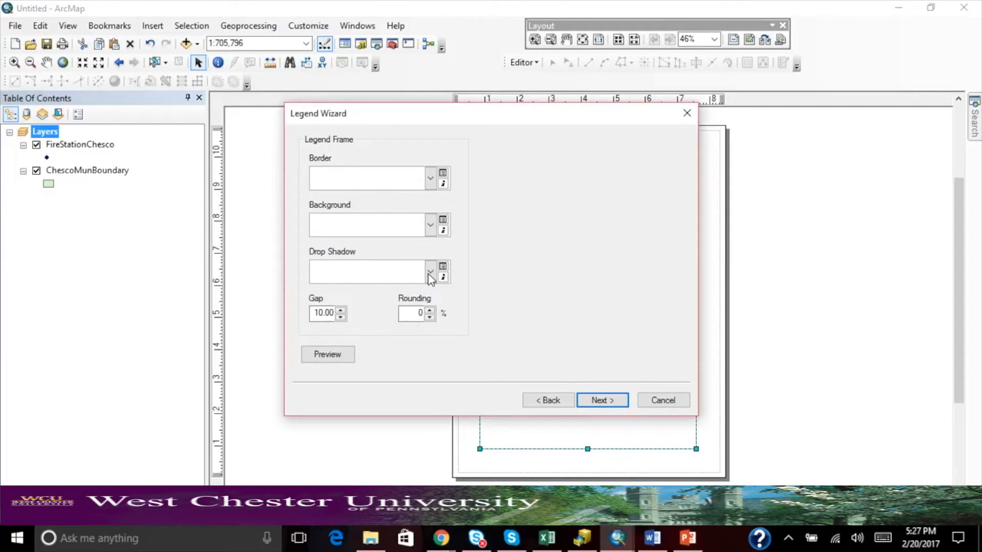
pyautogui.click(607, 402)
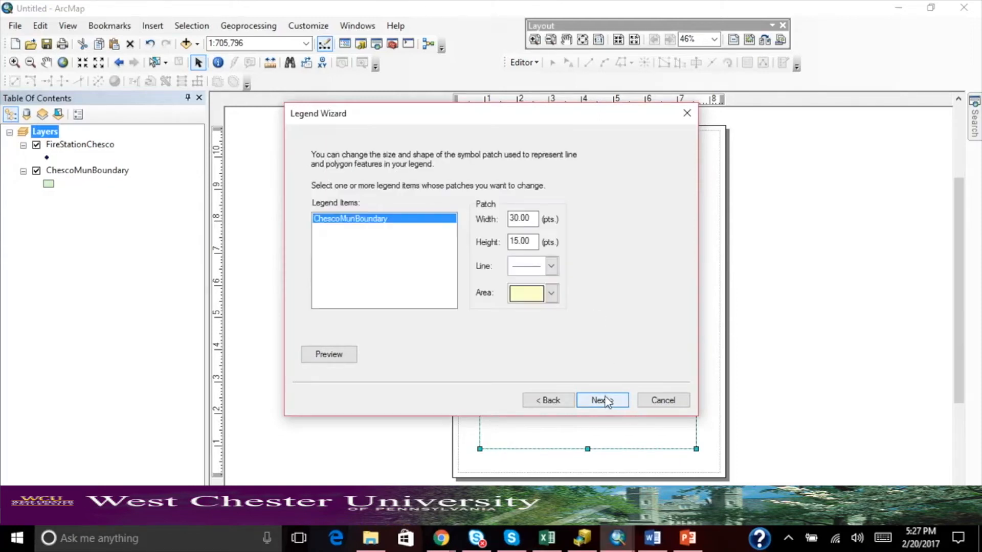
pyautogui.click(606, 402)
pyautogui.click(602, 401)
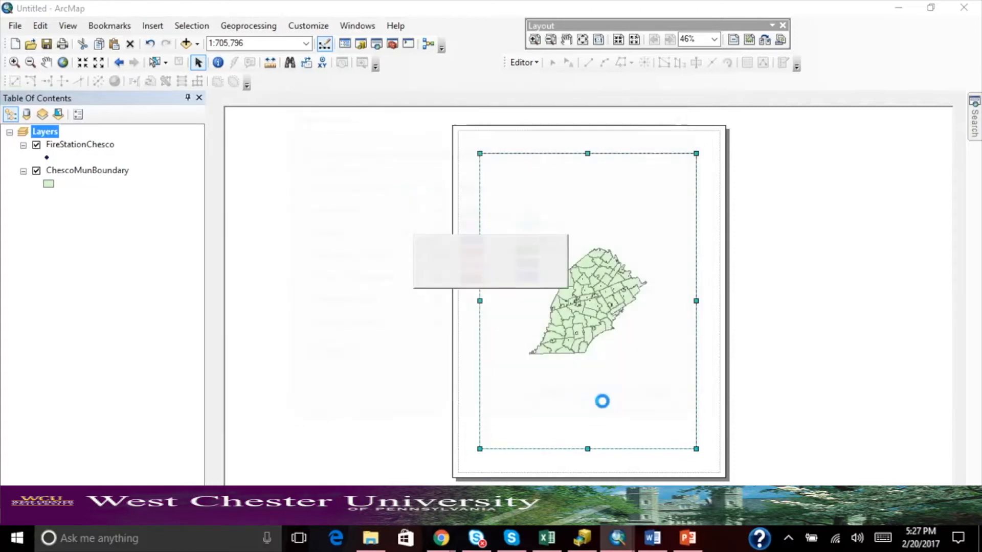
pyautogui.moveTo(545, 350); pyautogui.dragTo(674, 442)
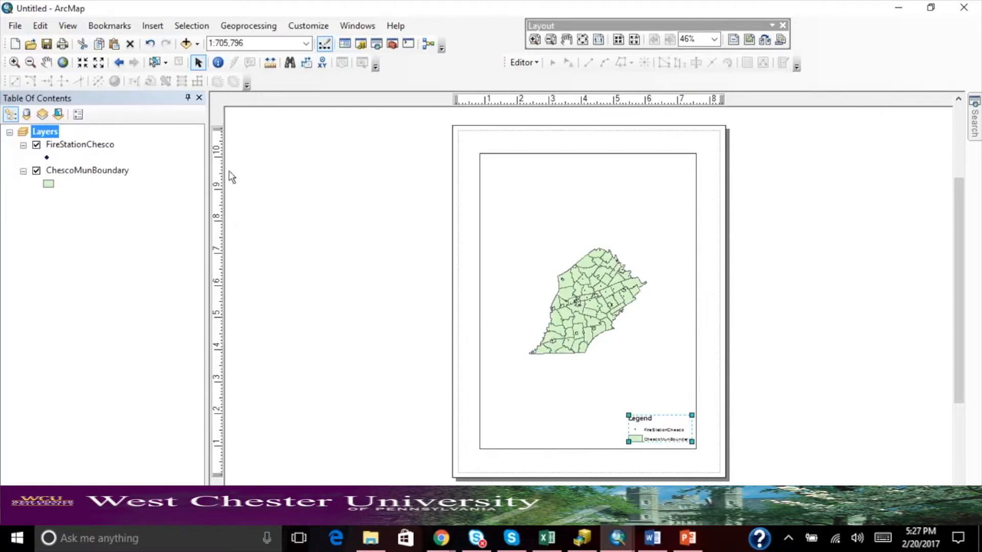
# - Insert the ESRI North 2 north arrow, enlarge it slightly and place it in the data frame's lower-left corner
pyautogui.click(163, 26)
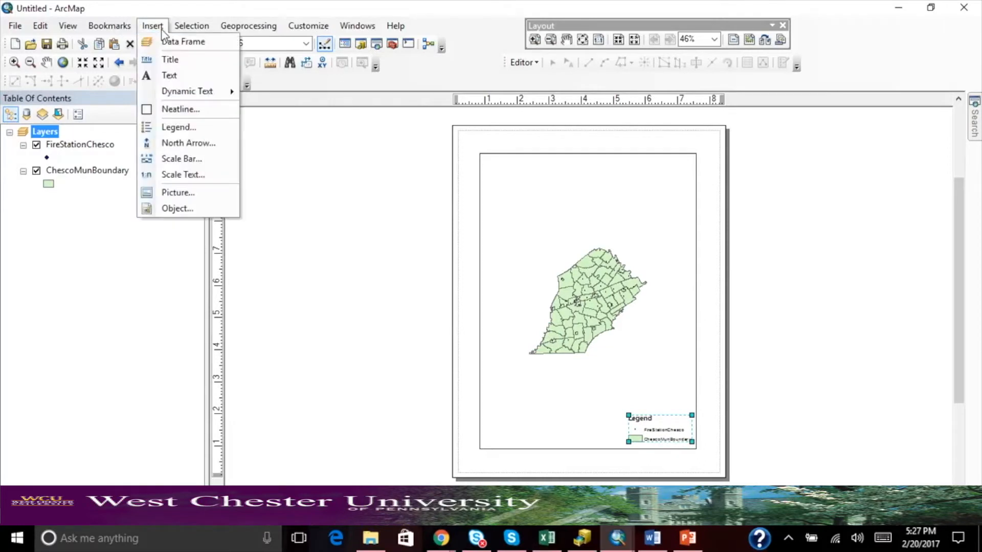
pyautogui.click(192, 141)
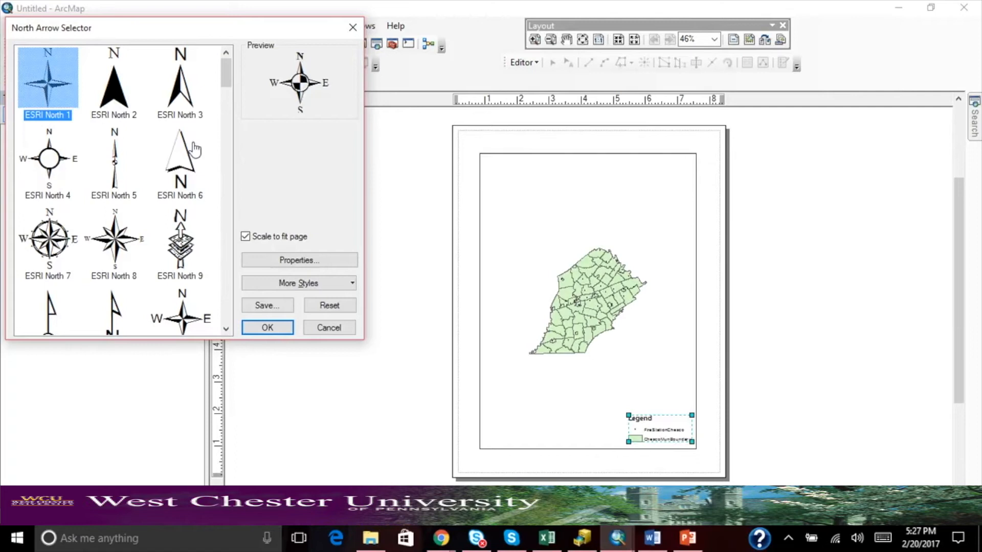
pyautogui.moveTo(227, 73)
pyautogui.mouseDown()
pyautogui.moveTo(228, 166)
pyautogui.moveTo(228, 72)
pyautogui.mouseUp()
pyautogui.click(130, 96)
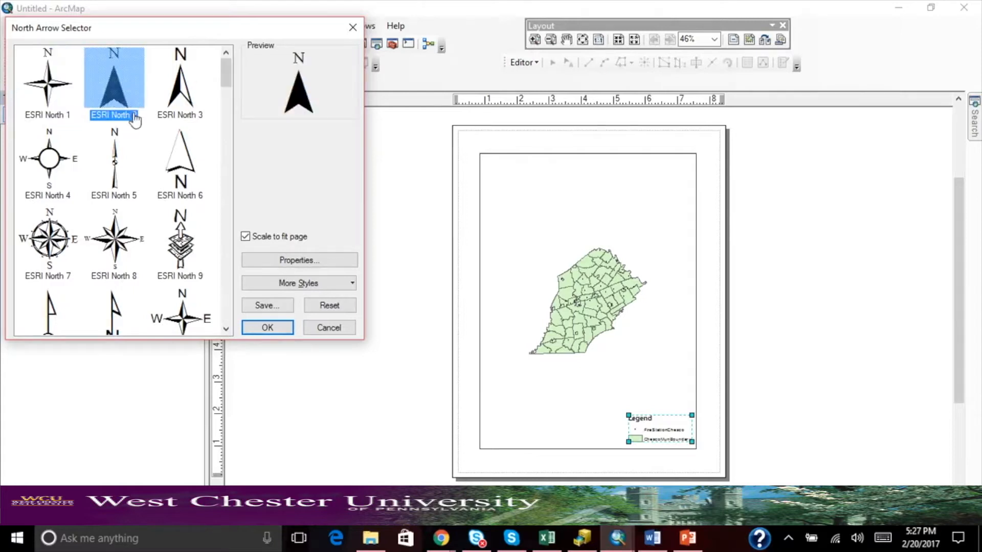
pyautogui.click(267, 328)
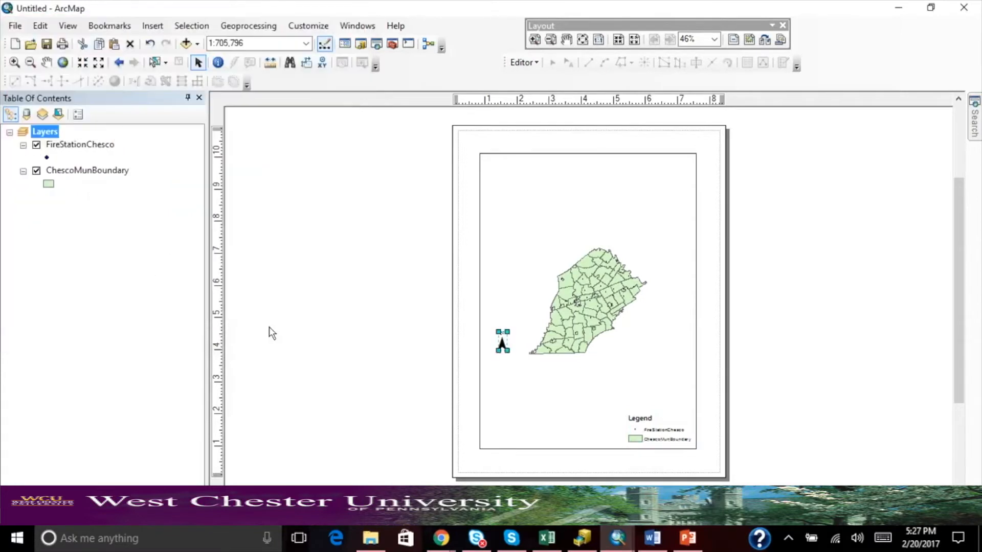
pyautogui.moveTo(507, 332); pyautogui.dragTo(495, 433)
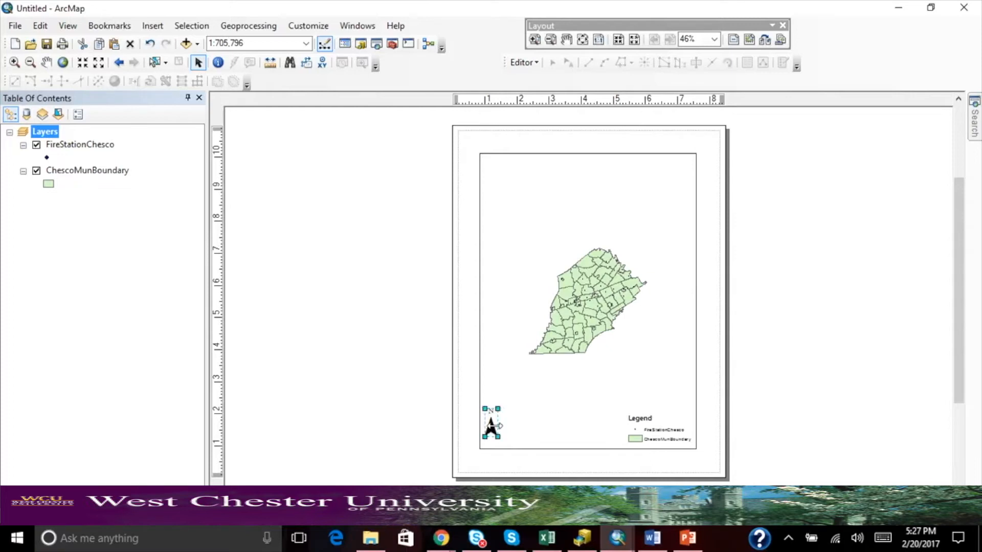
# - Insert the Alternating Scale Bar 1 scale bar and place it between the north arrow and the legend
pyautogui.click(160, 28)
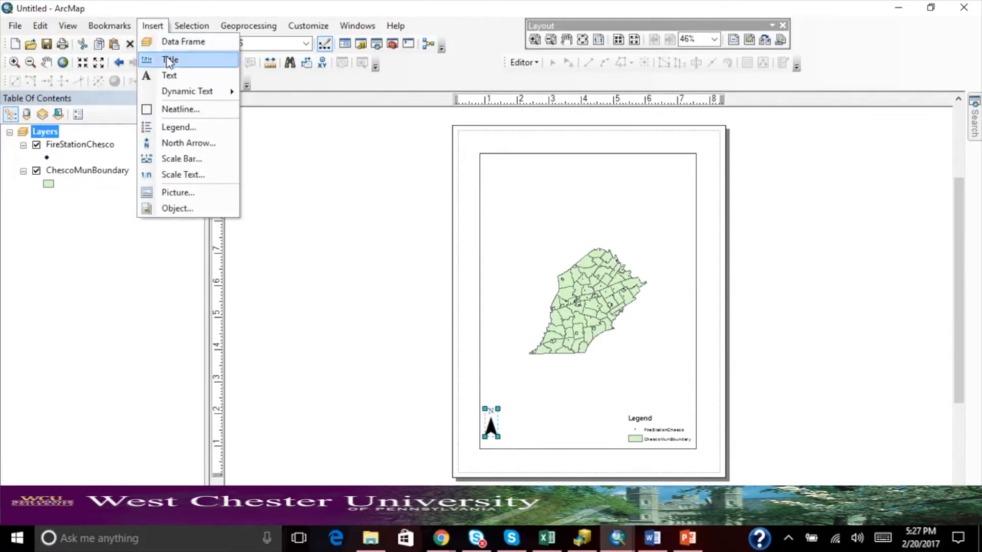
pyautogui.click(197, 161)
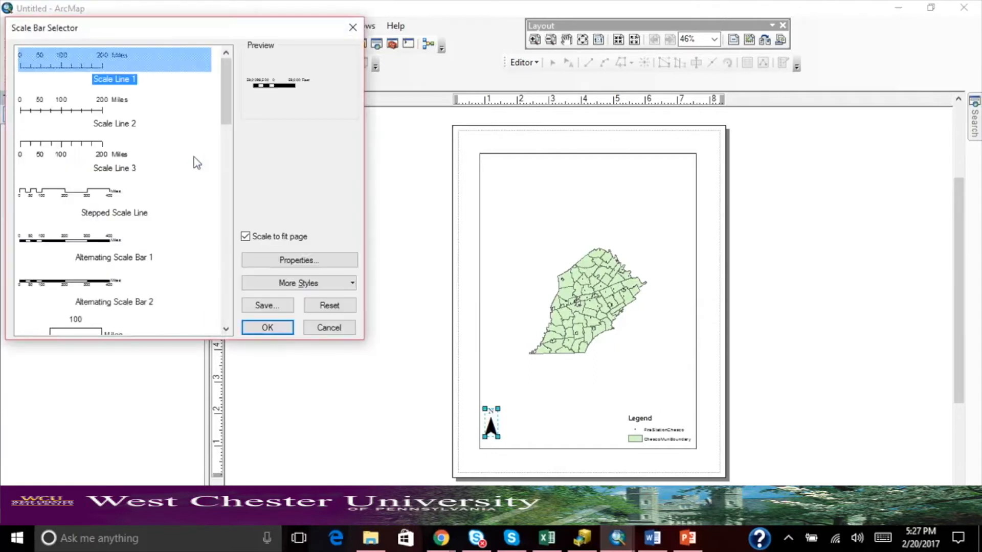
pyautogui.click(100, 256)
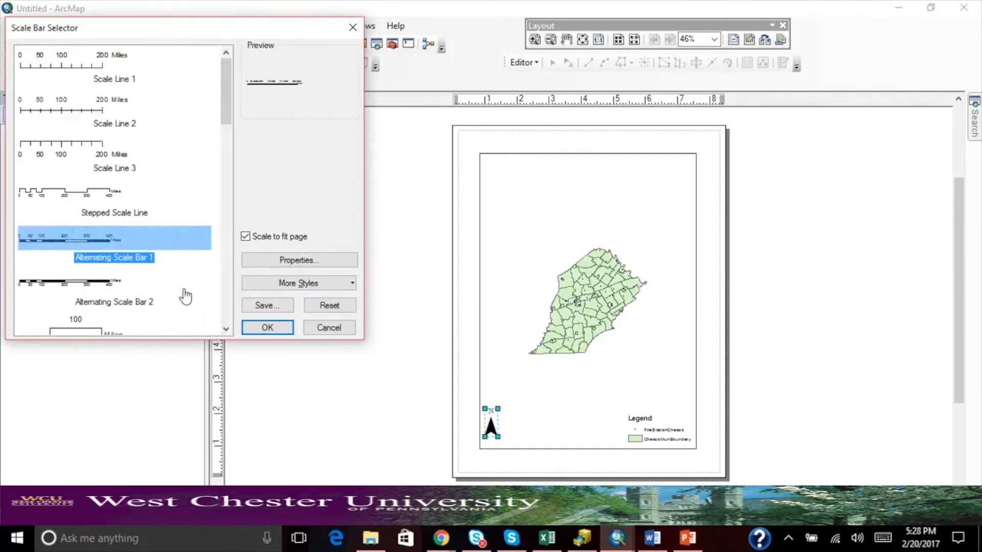
pyautogui.click(266, 328)
pyautogui.moveTo(626, 321); pyautogui.dragTo(605, 443)
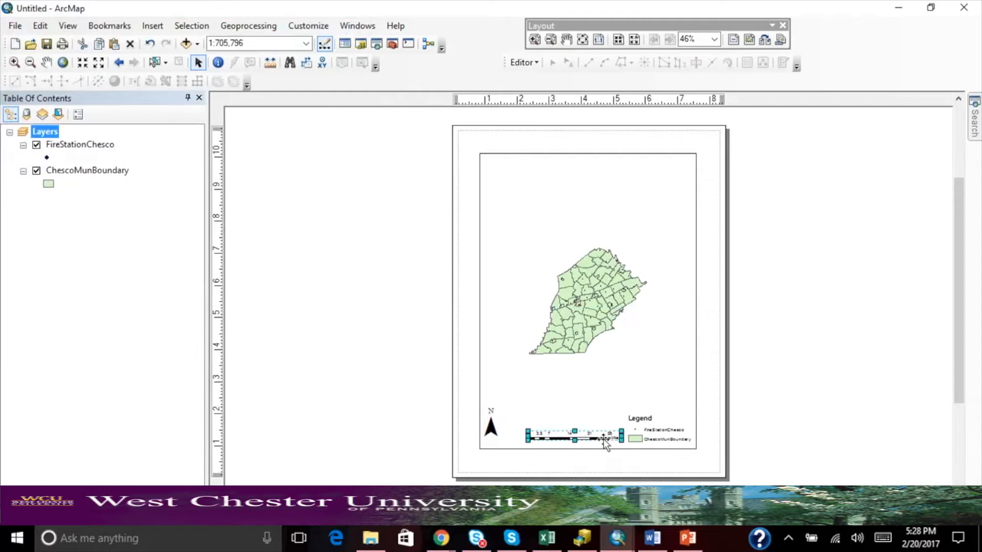
pyautogui.click(405, 353)
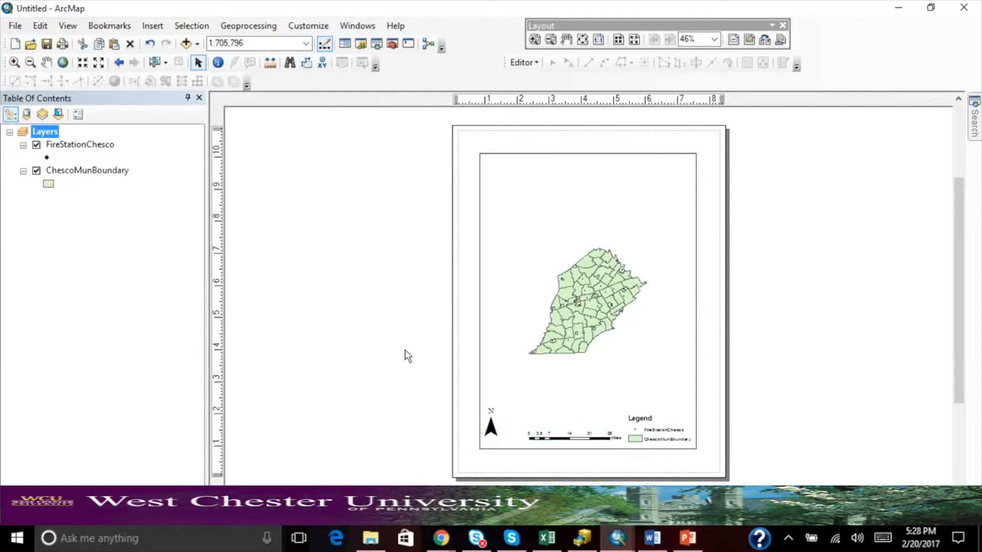
# - Add the map title "Chester County Fire Stations" to the layout
pyautogui.click(152, 25)
pyautogui.click(173, 61)
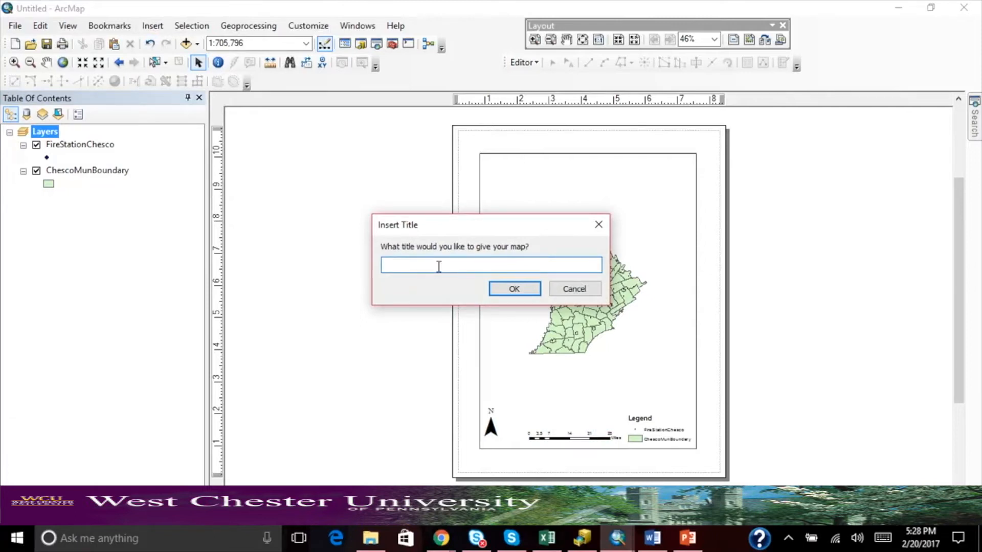
pyautogui.write('Chester County Fire Stations')
pyautogui.click(512, 287)
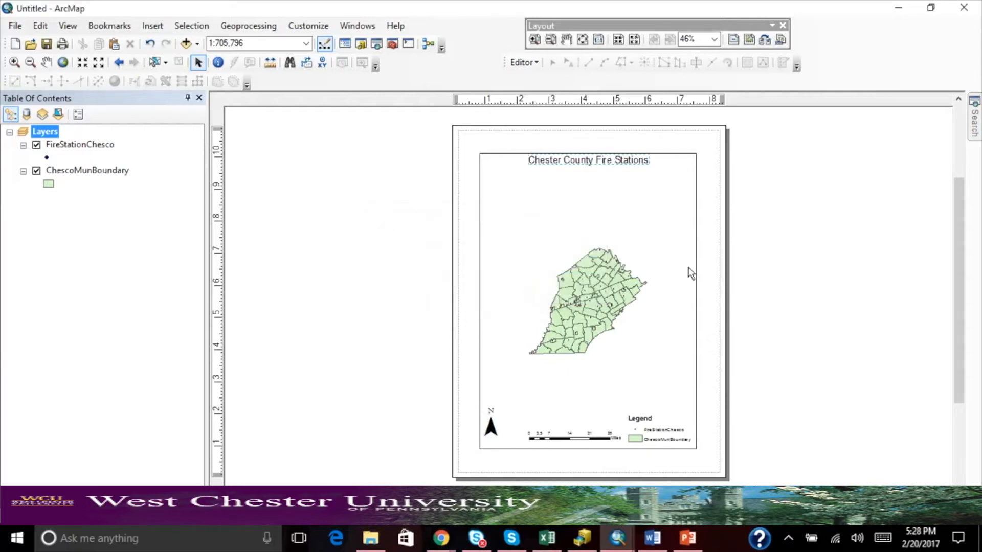
pyautogui.click(801, 281)
# - Enlarge the county inside the data frame to a scale of about 1:450,000 and shift it toward the frame's centre
pyautogui.click(15, 62)
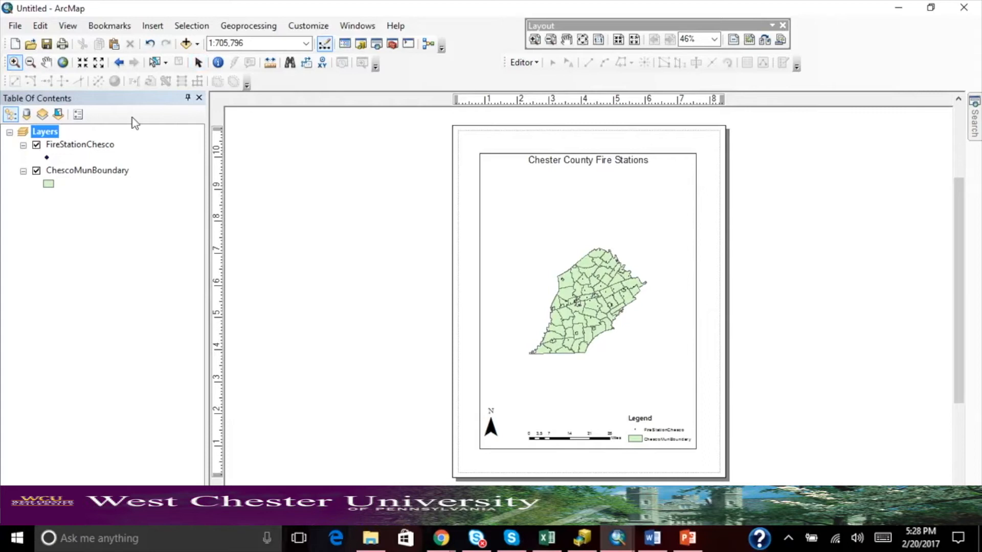
pyautogui.moveTo(493, 212); pyautogui.dragTo(662, 394)
pyautogui.moveTo(495, 190); pyautogui.dragTo(662, 387)
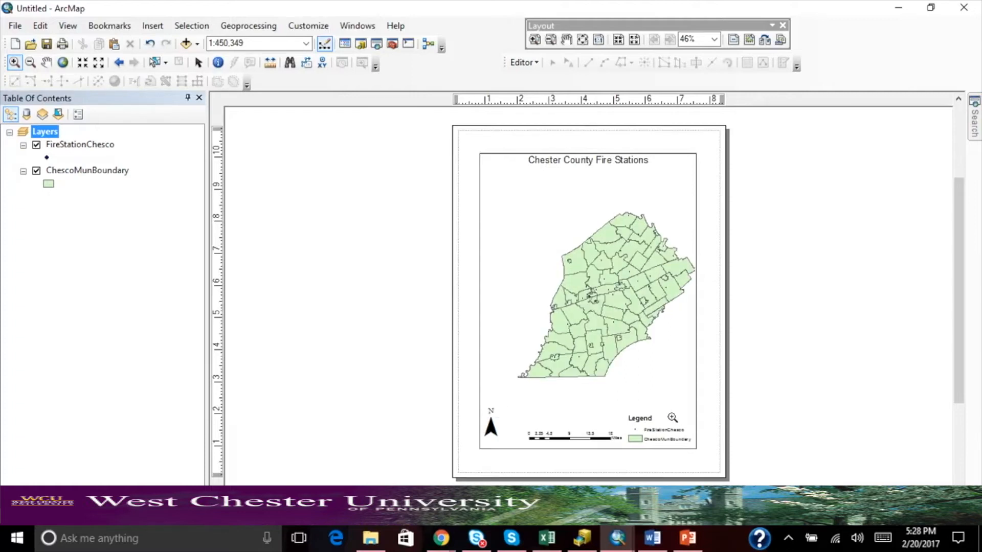
pyautogui.moveTo(616, 319); pyautogui.dragTo(598, 341)
# - Enlarge the legend slightly, and make the scale bar taller and move it clear of the legend
pyautogui.click(199, 64)
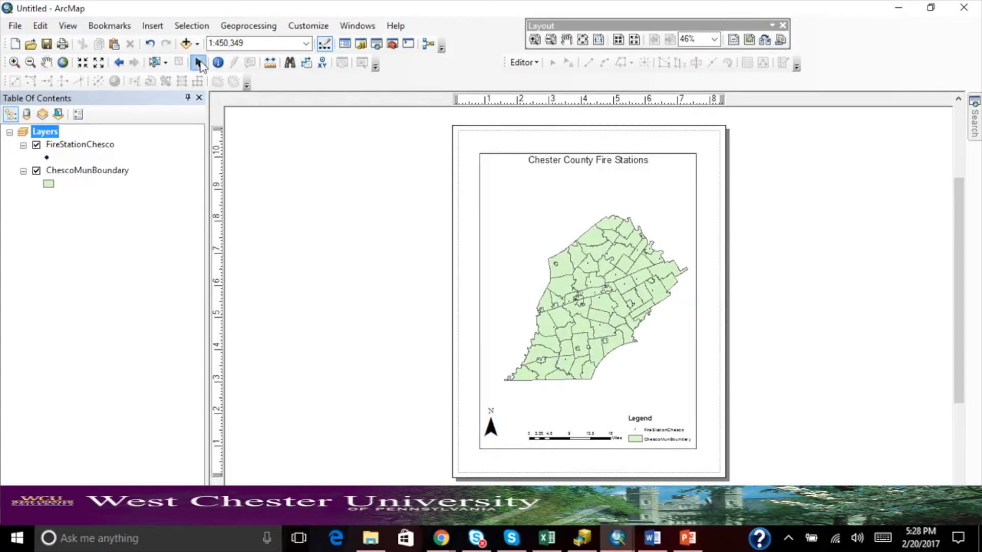
pyautogui.click(649, 431)
pyautogui.moveTo(629, 416); pyautogui.dragTo(622, 413)
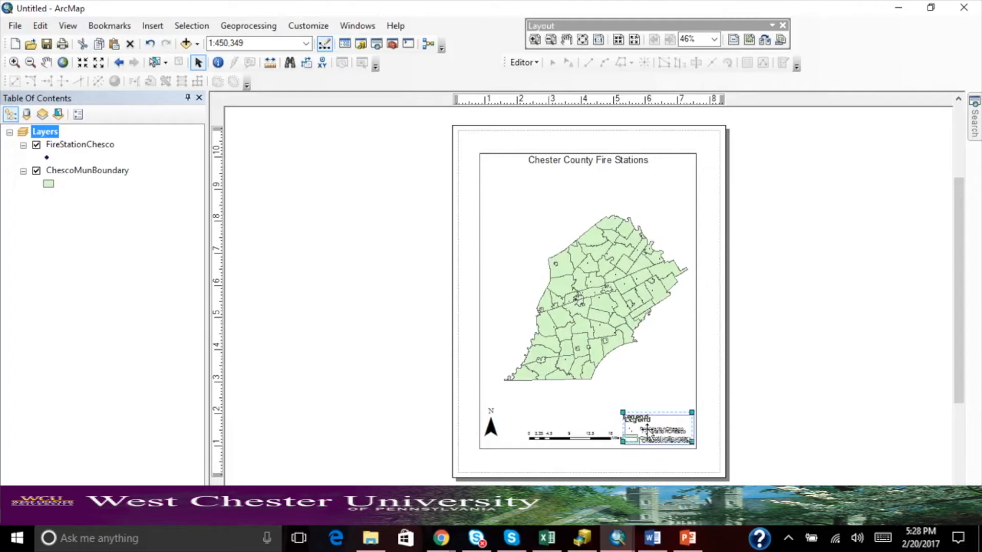
pyautogui.click(568, 437)
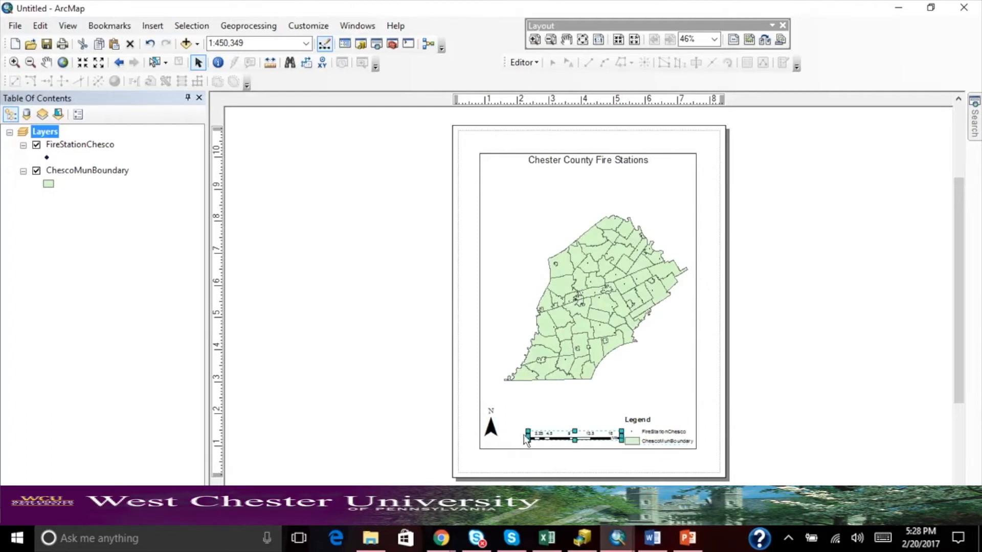
pyautogui.moveTo(522, 435); pyautogui.dragTo(556, 443)
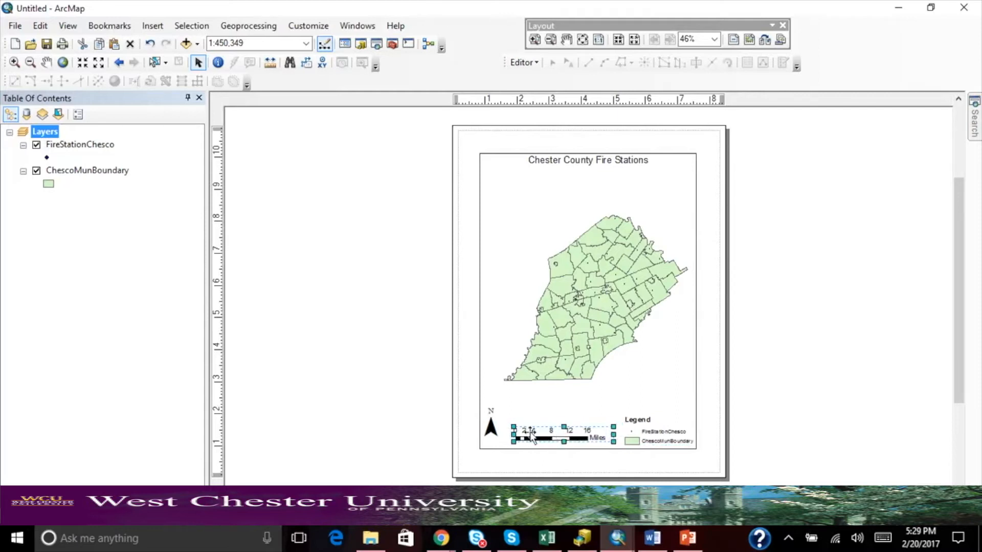
# - Move the north arrow to the data frame's upper-left corner and shift the county slightly left within the frame
pyautogui.moveTo(491, 427); pyautogui.dragTo(501, 183)
pyautogui.click(46, 62)
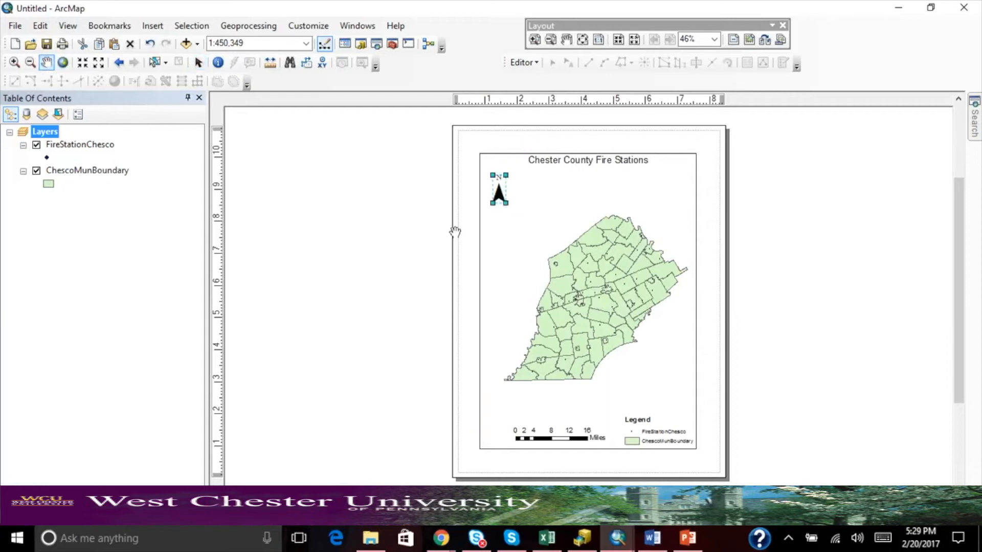
pyautogui.moveTo(595, 293); pyautogui.dragTo(587, 293)
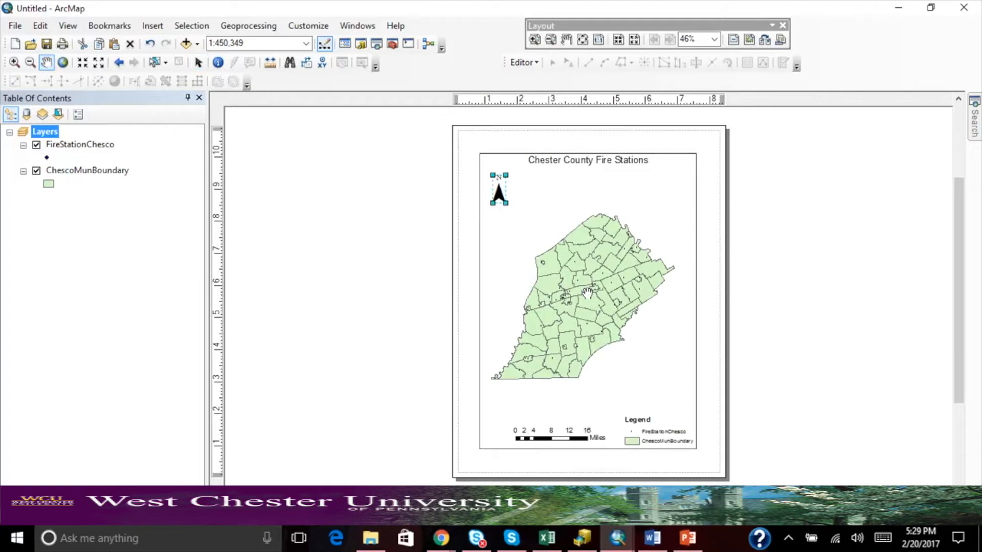
pyautogui.click(198, 62)
pyautogui.click(376, 209)
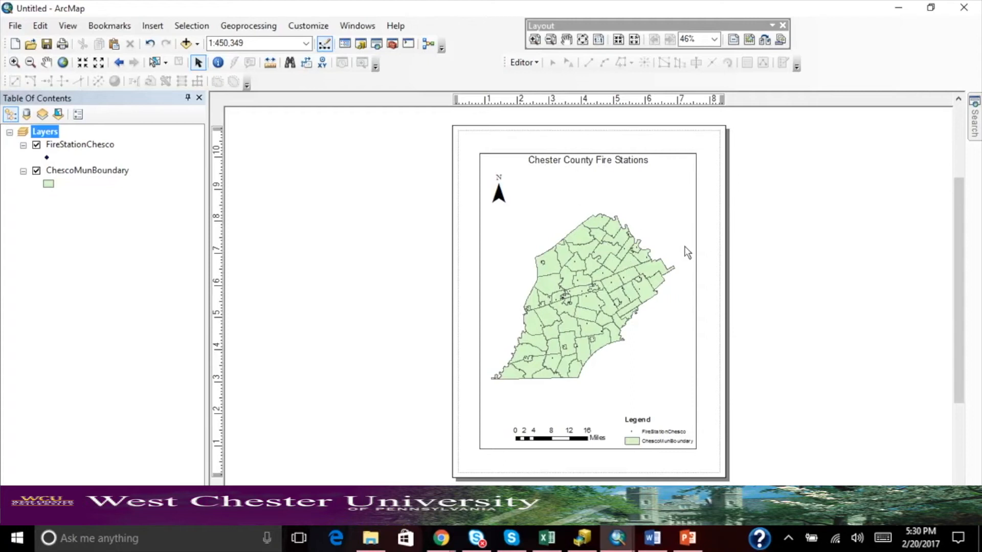
# - Change the layout to the LetterPortrait.mxd template from the Traditional Layouts set
pyautogui.click(765, 40)
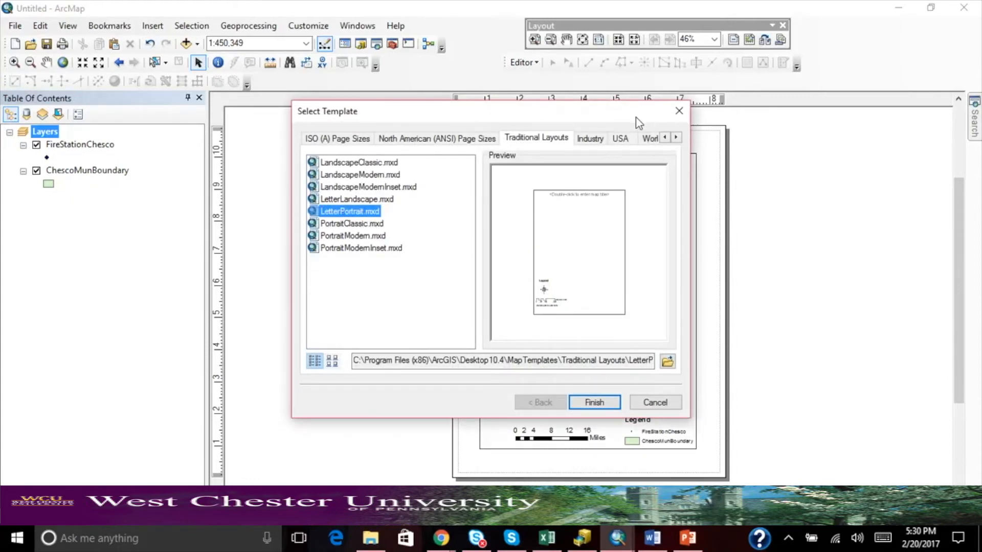
pyautogui.click(665, 138)
pyautogui.click(665, 138)
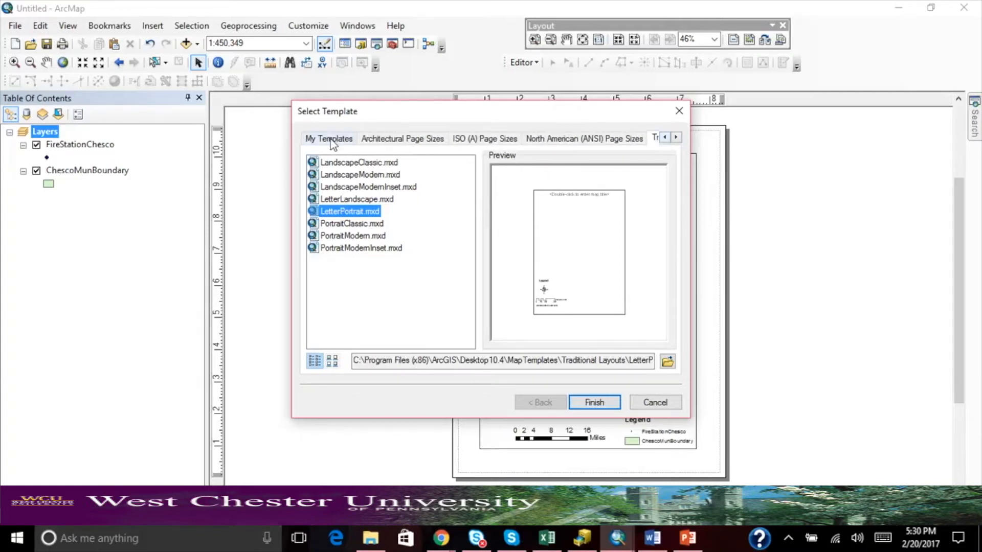
pyautogui.click(652, 142)
pyautogui.click(648, 141)
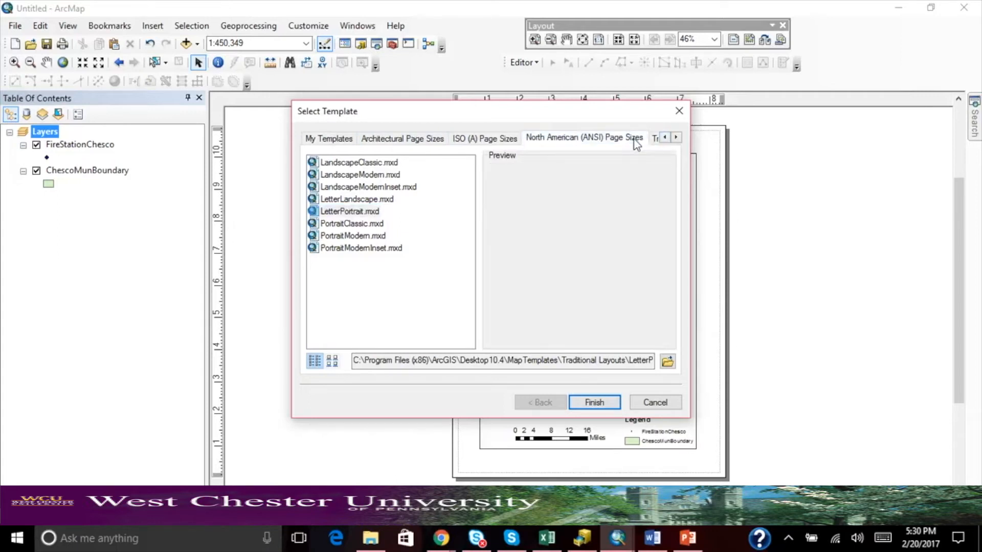
pyautogui.click(654, 140)
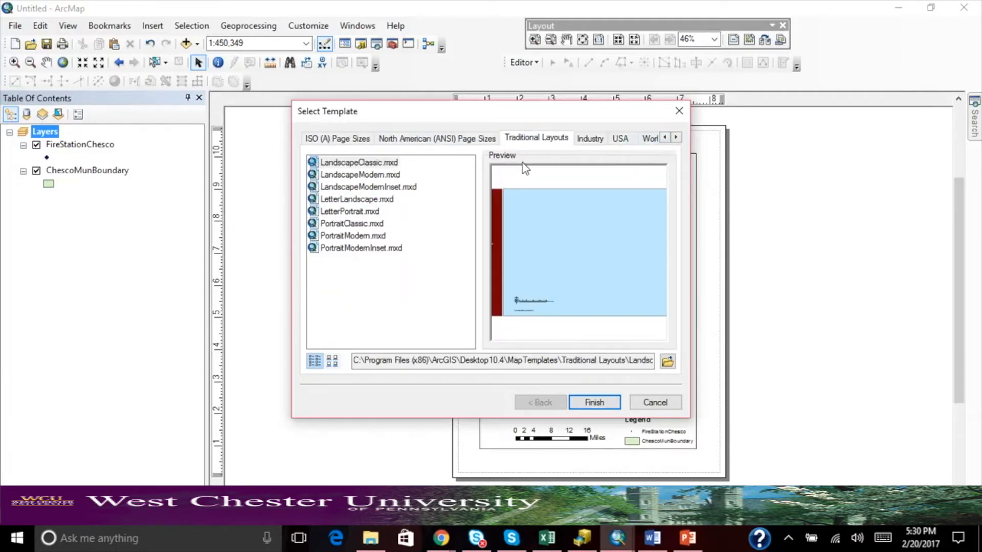
pyautogui.click(363, 211)
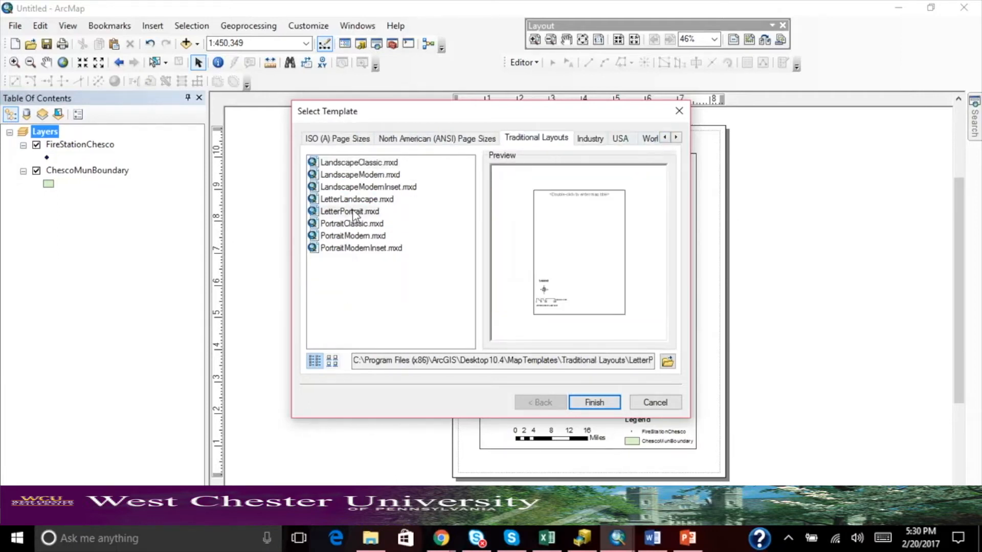
pyautogui.click(587, 403)
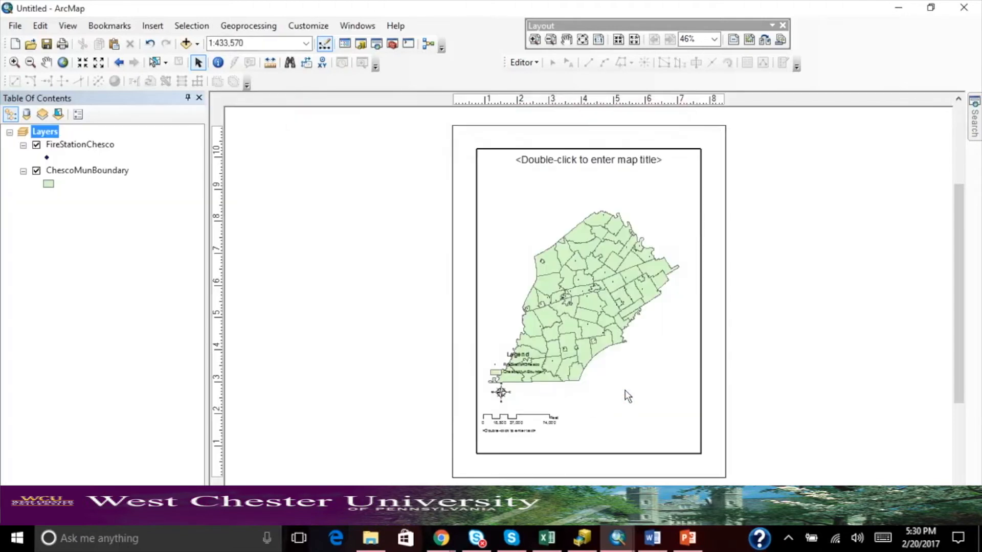
# - Move the legend off the county into the data frame's lower-right corner
pyautogui.click(517, 365)
pyautogui.moveTo(518, 365); pyautogui.dragTo(646, 429)
pyautogui.click(501, 393)
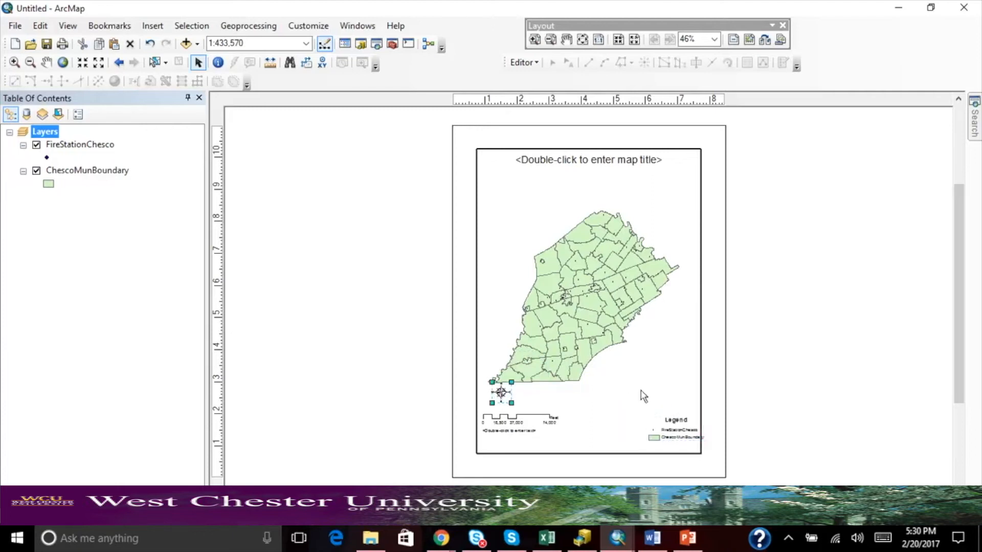
# - Replace the placeholder map title with the author's first name in possessive form plus "Title", and move the north arrow to the data frame's upper-left corner
pyautogui.doubleClick(588, 163)
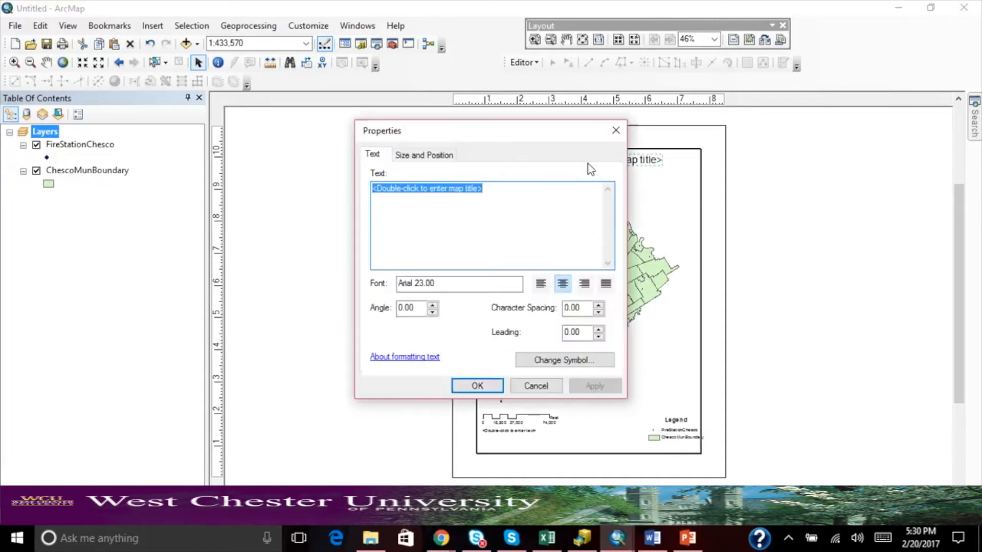
pyautogui.press('Delete')
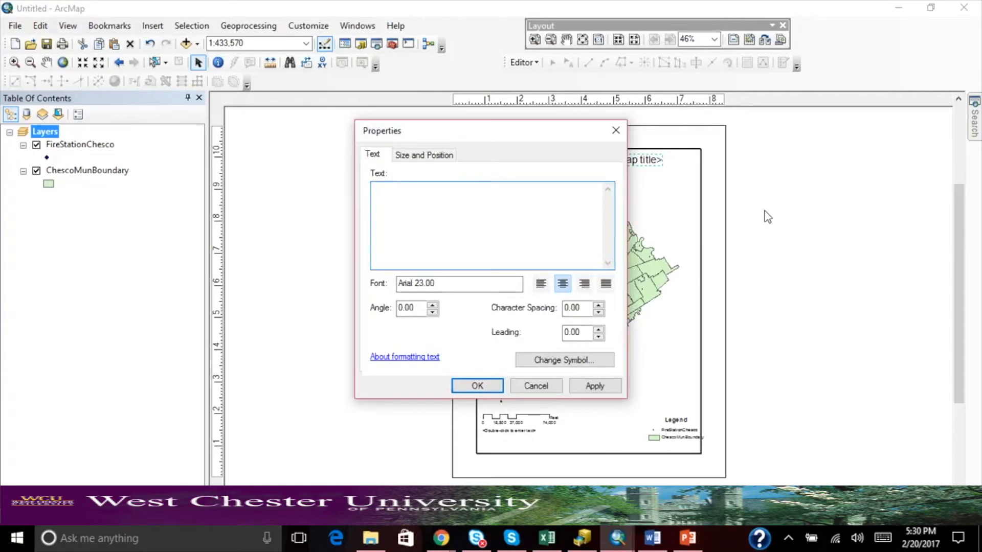
pyautogui.write("Nolan's Title")
pyautogui.click(468, 385)
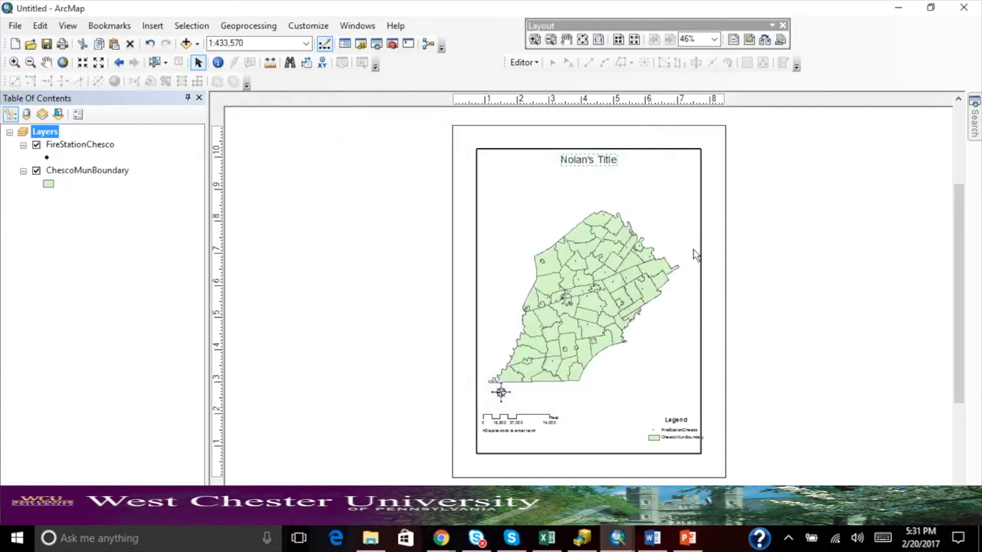
pyautogui.click(504, 396)
pyautogui.moveTo(505, 397); pyautogui.dragTo(499, 171)
# - Replace the placeholder text below the scale bar with the author's full name and move it beside the legend
pyautogui.click(522, 431)
pyautogui.doubleClick(522, 431)
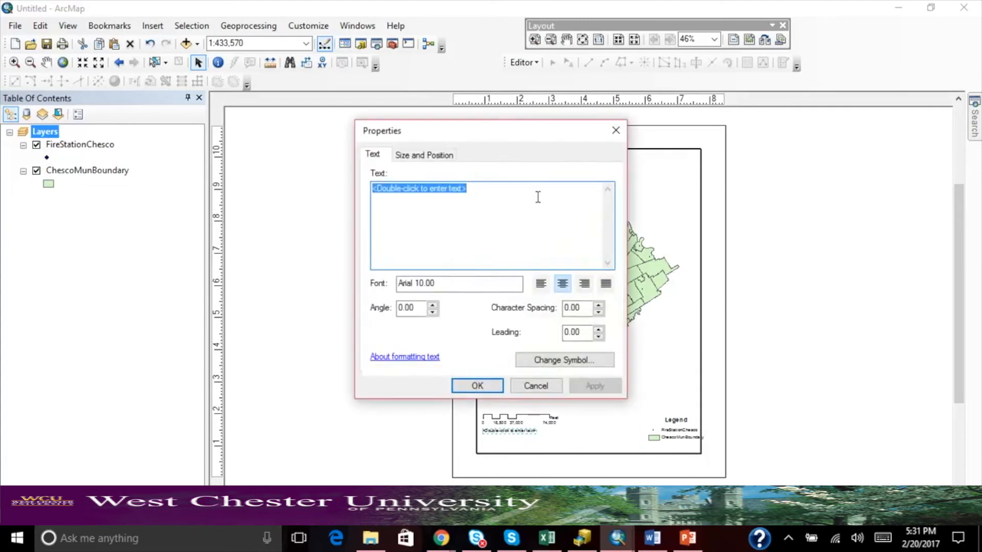
pyautogui.press('BackSpace')
pyautogui.write('Nolan')
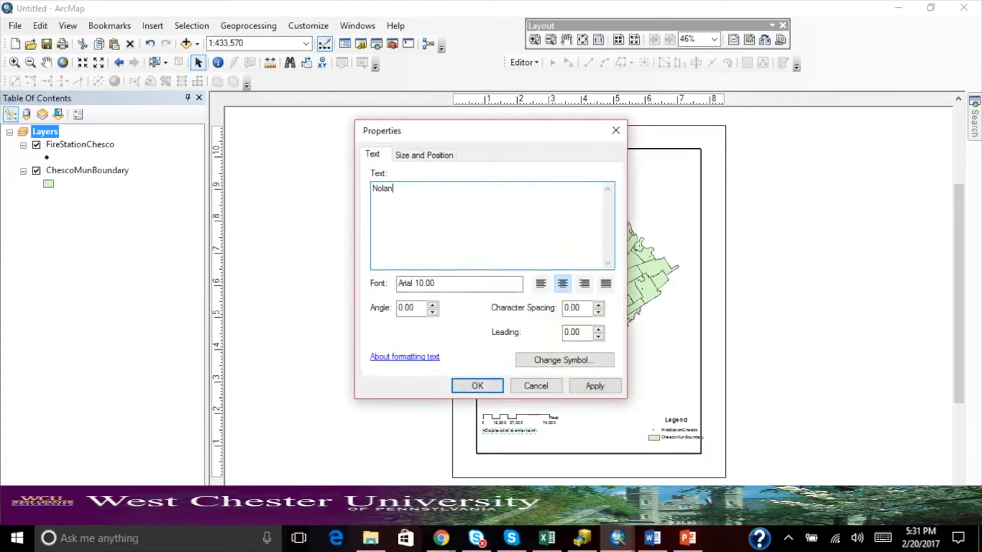
pyautogui.write(' McGuire')
pyautogui.press('Return')
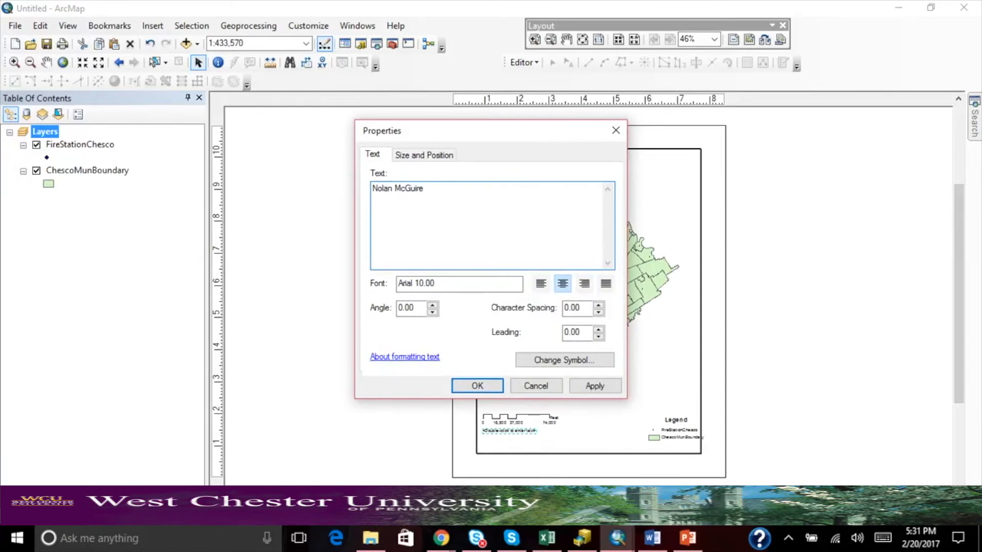
pyautogui.click(480, 387)
pyautogui.moveTo(513, 435); pyautogui.dragTo(607, 448)
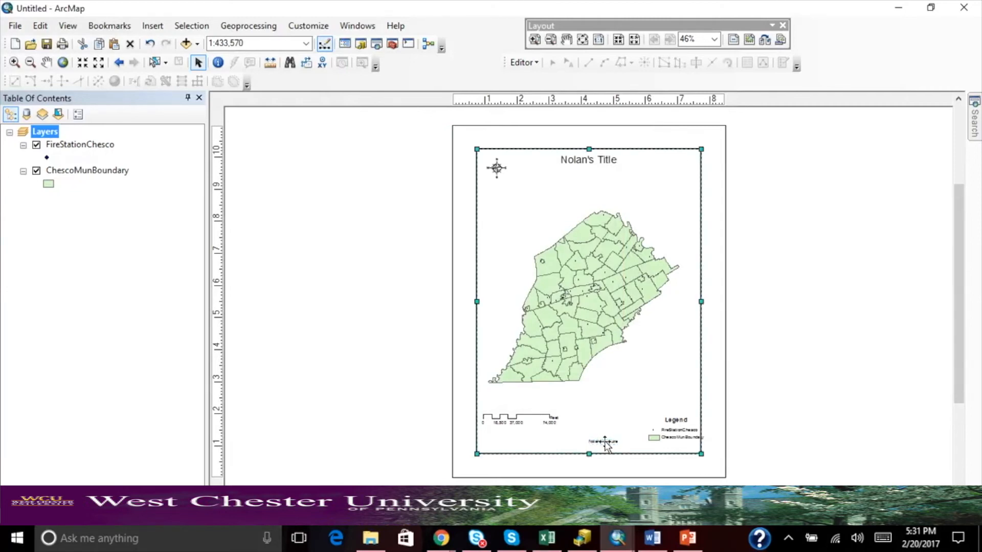
# - Set the font size of the author name text to 16
pyautogui.doubleClick(603, 442)
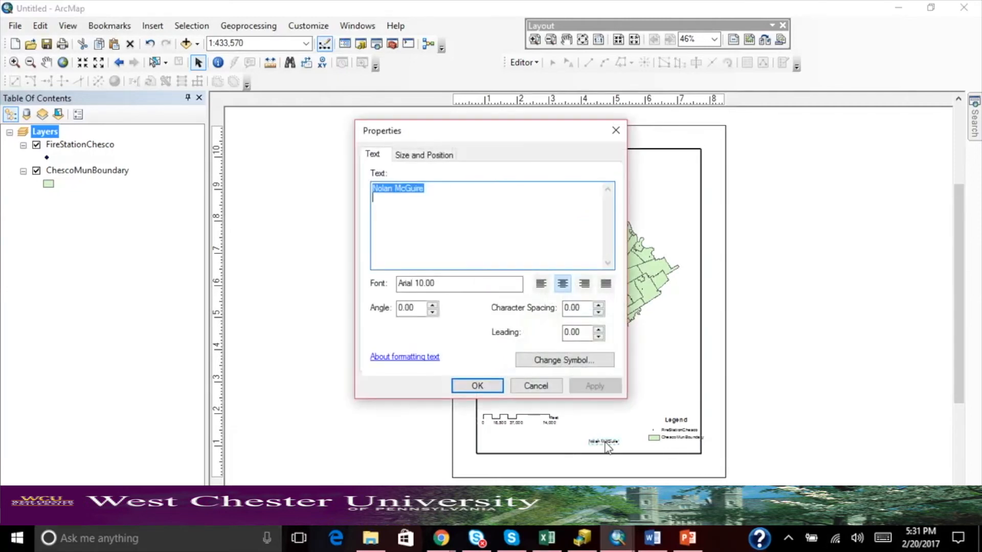
pyautogui.click(541, 365)
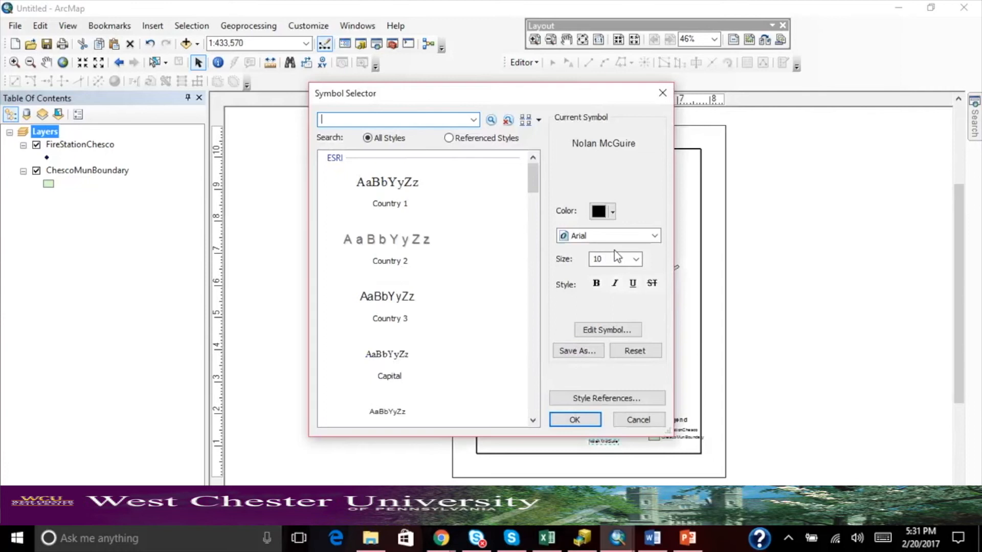
pyautogui.click(637, 260)
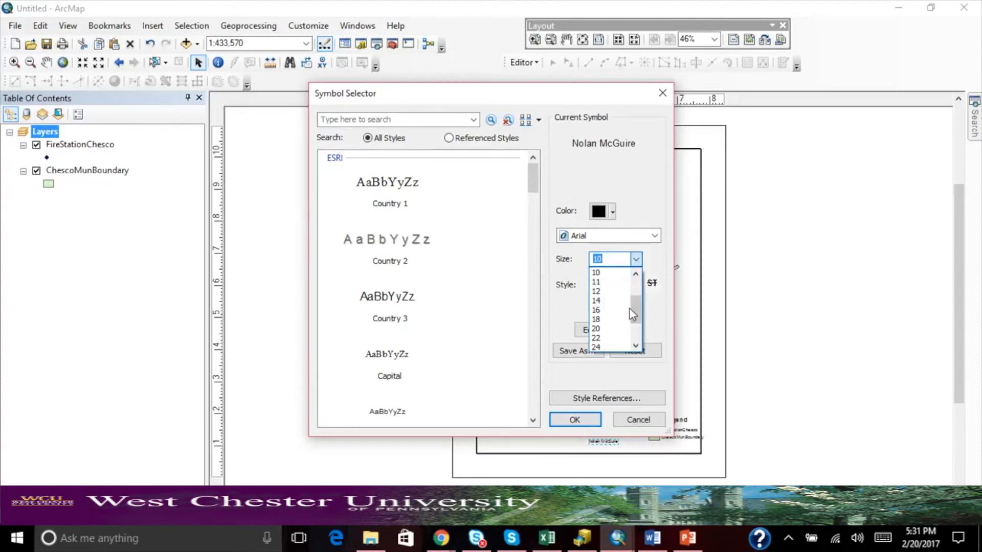
pyautogui.click(611, 310)
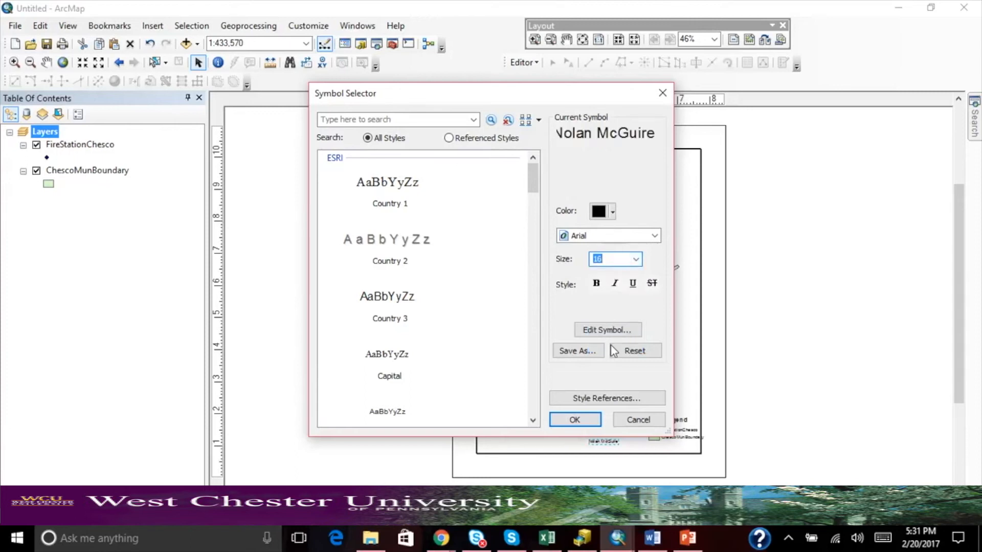
pyautogui.click(575, 420)
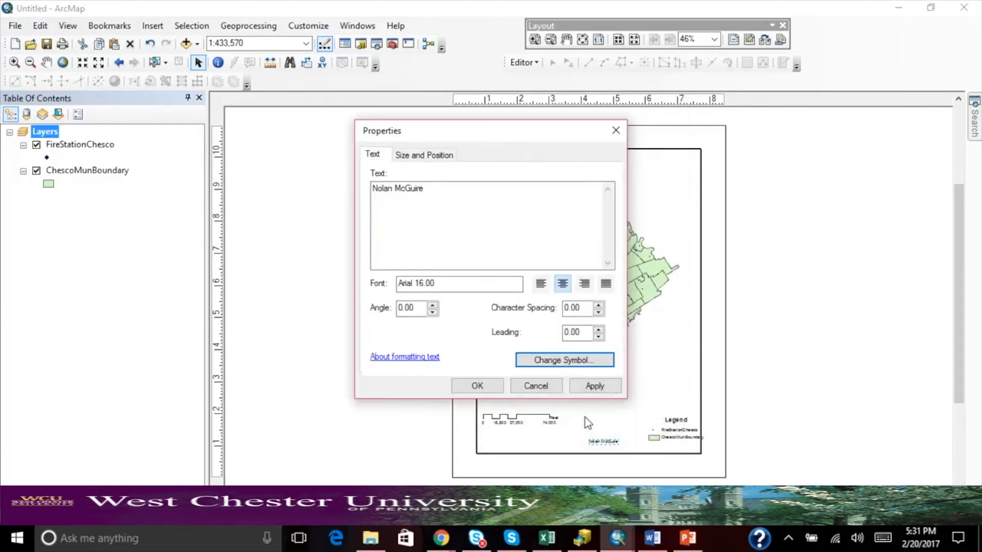
pyautogui.click(591, 386)
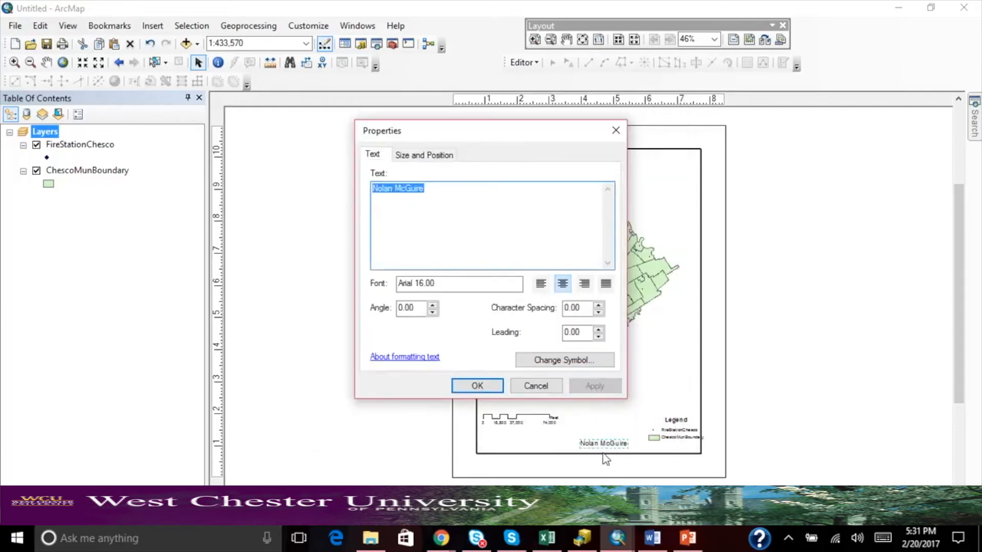
pyautogui.click(486, 386)
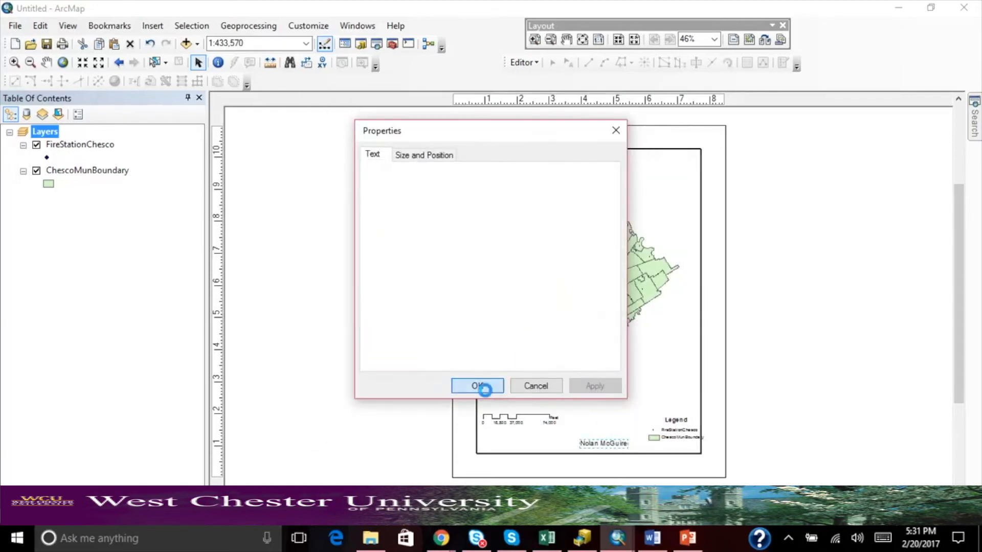
# - Shift the legend fully inside the data frame and give it a 2.0 Point border and a Grey 10% background
pyautogui.click(675, 435)
pyautogui.moveTo(676, 435); pyautogui.dragTo(668, 441)
pyautogui.doubleClick(654, 440)
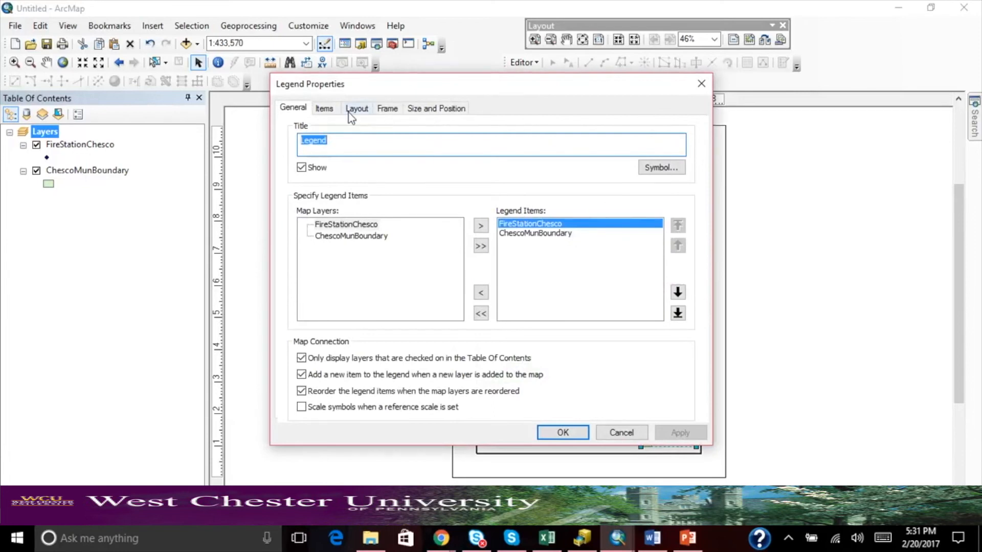
pyautogui.click(356, 109)
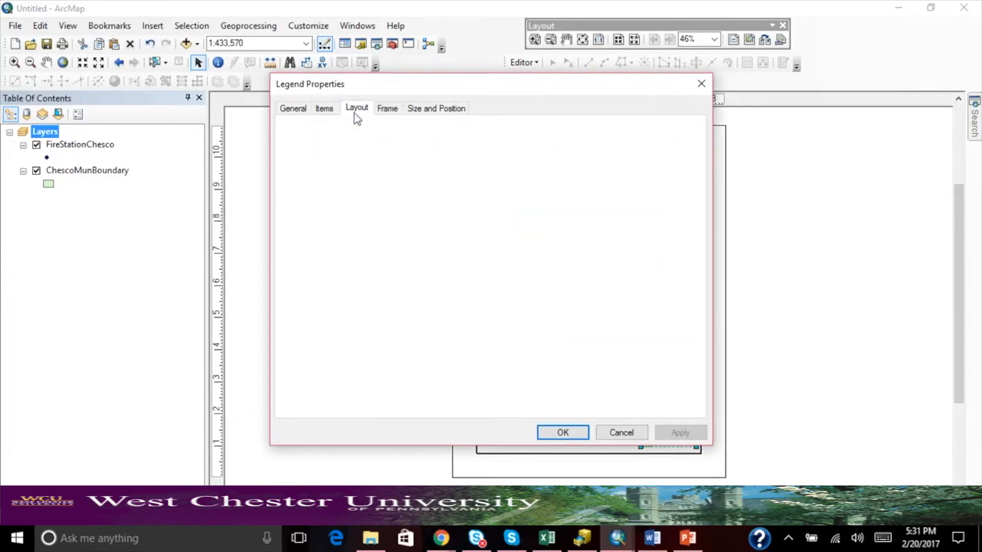
pyautogui.click(387, 109)
pyautogui.click(414, 150)
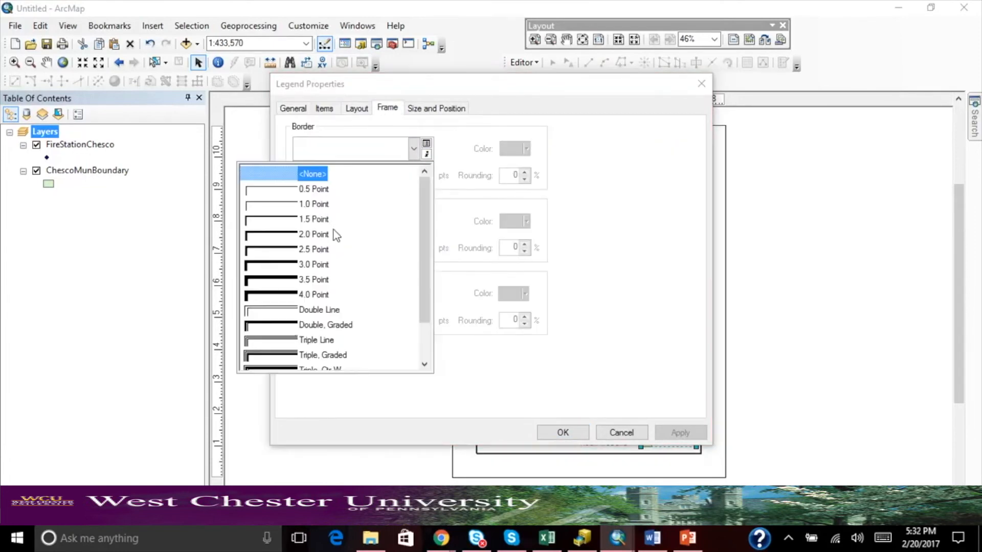
pyautogui.click(293, 234)
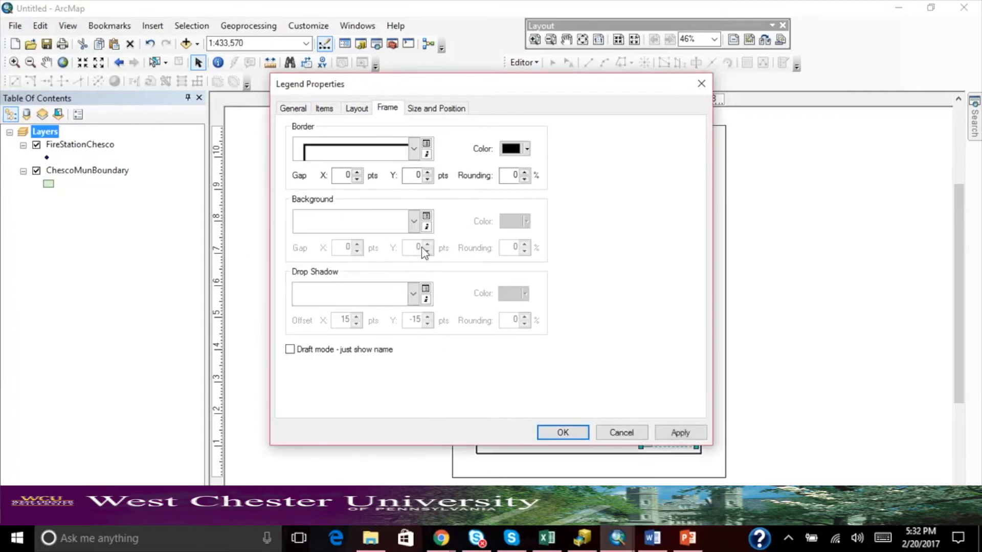
pyautogui.click(413, 221)
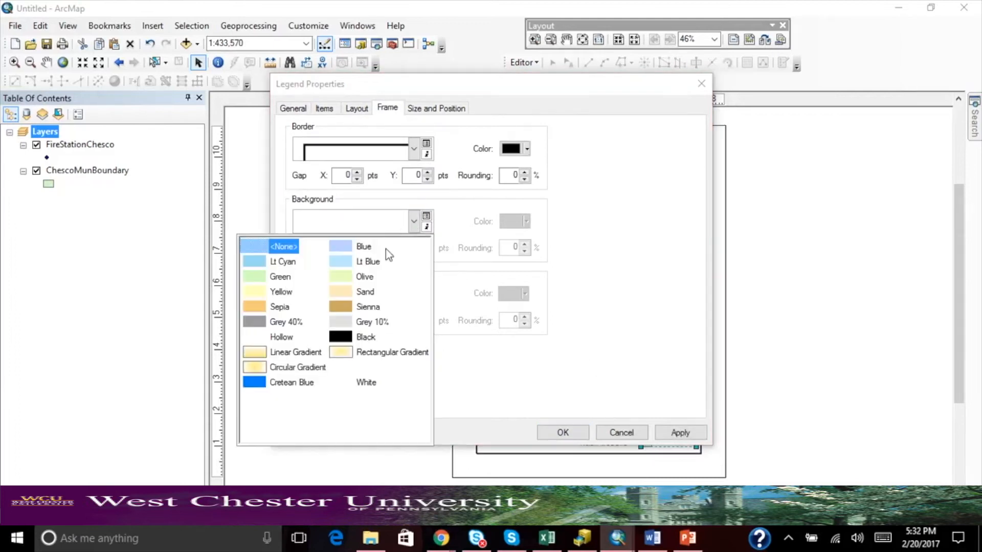
pyautogui.click(364, 323)
pyautogui.moveTo(648, 83); pyautogui.dragTo(432, 92)
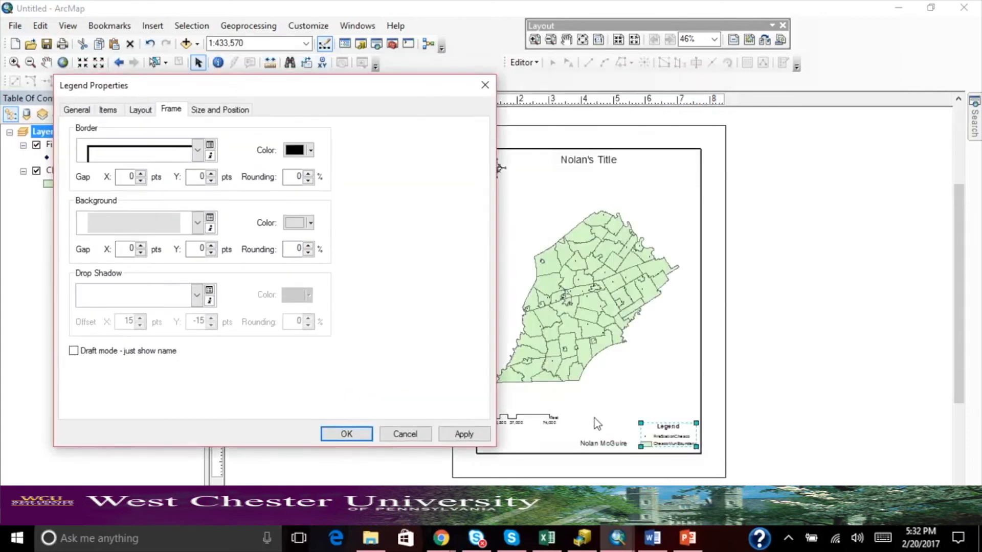
pyautogui.click(462, 434)
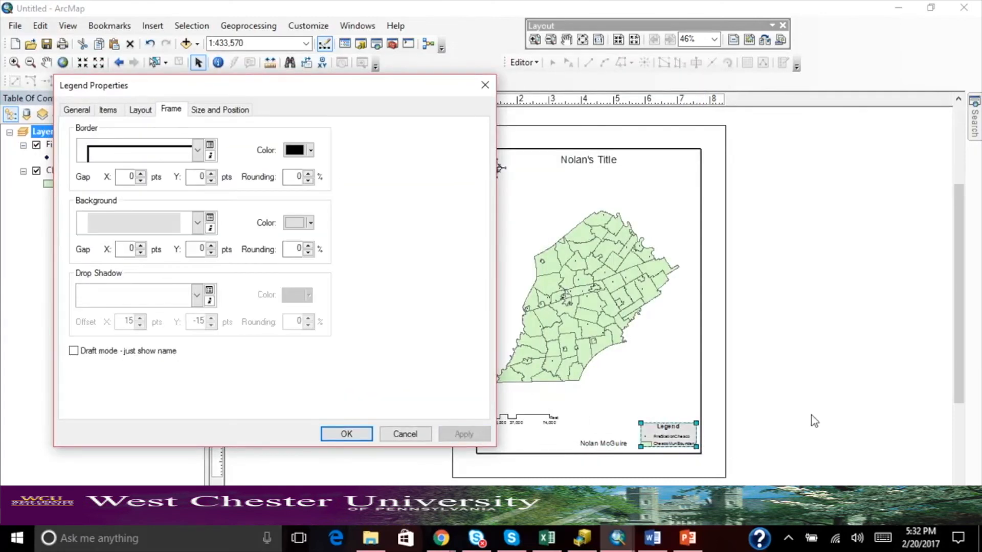
pyautogui.click(346, 433)
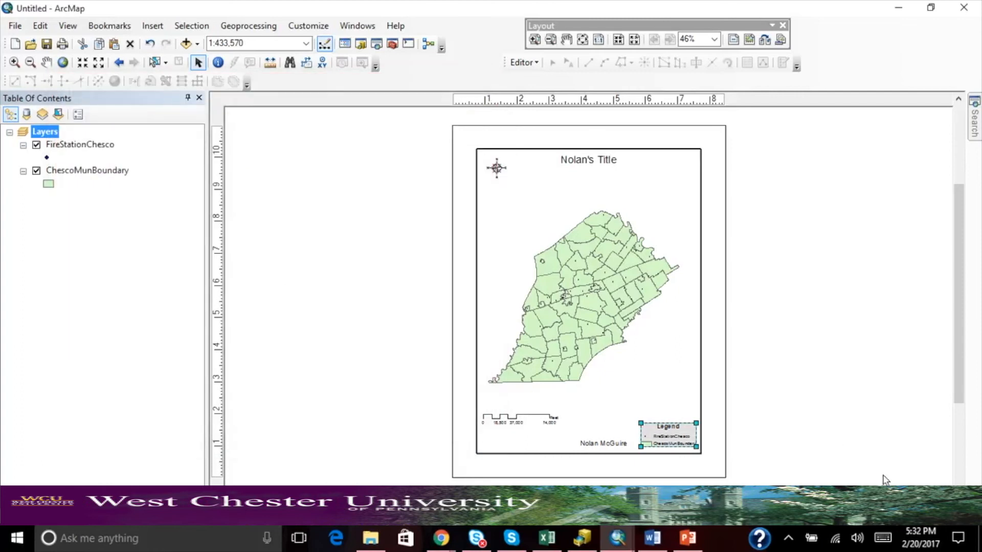
pyautogui.click(683, 386)
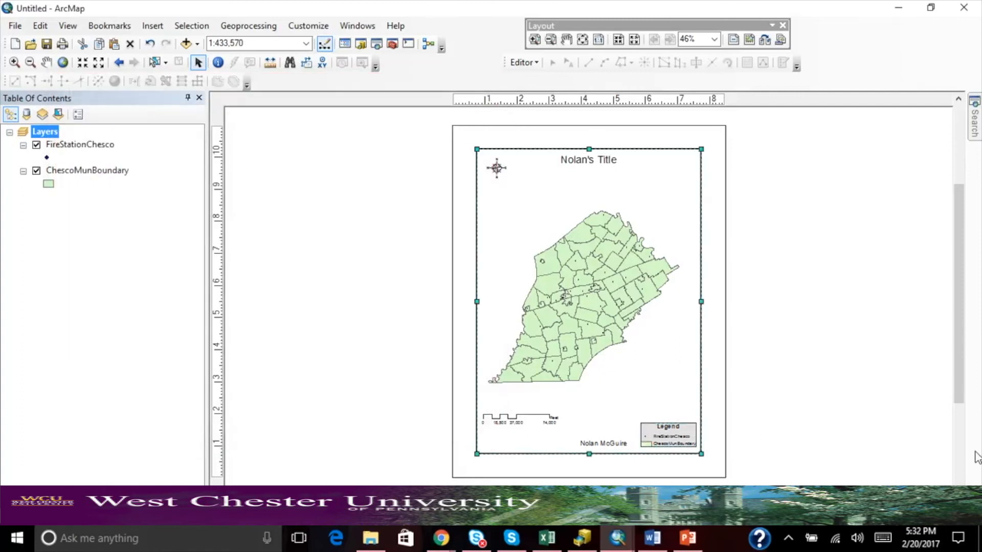
# - Set the scale bar's division units to Miles and move it down toward the data frame's bottom edge
pyautogui.doubleClick(537, 423)
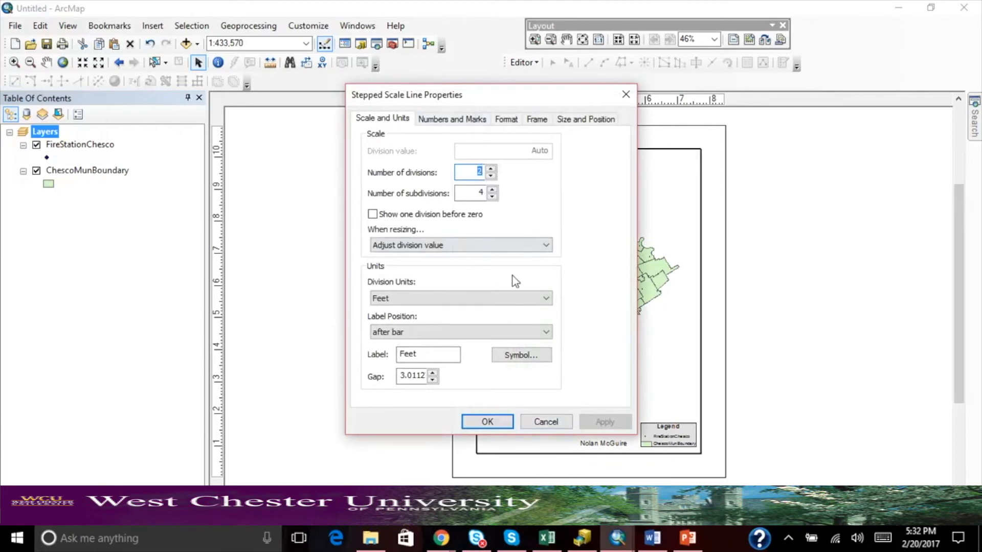
pyautogui.click(475, 301)
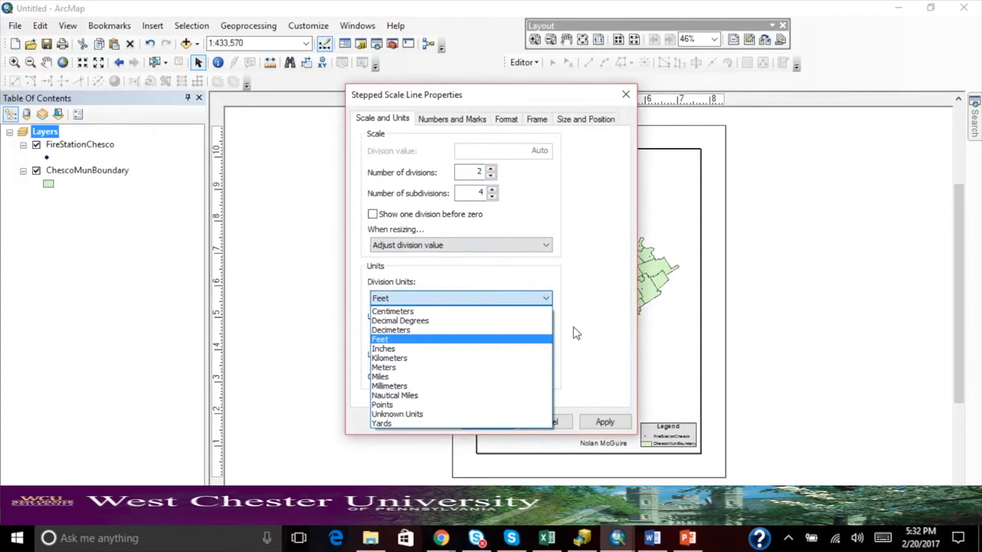
pyautogui.click(406, 377)
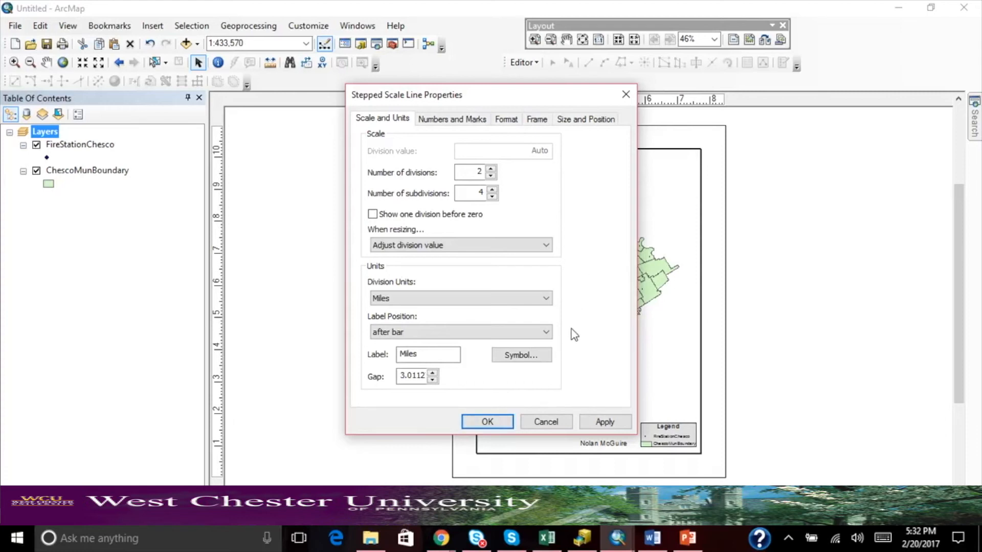
pyautogui.click(495, 422)
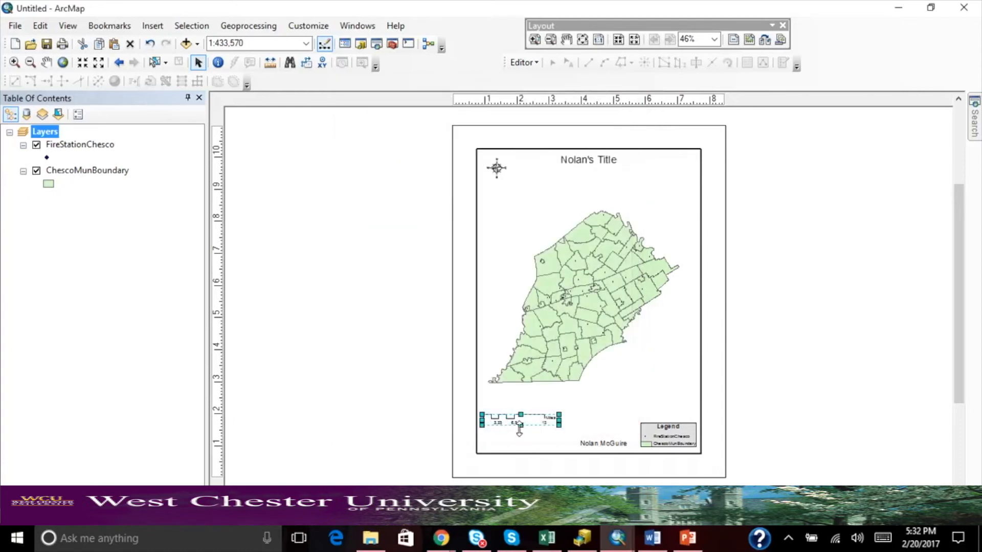
pyautogui.moveTo(535, 418); pyautogui.dragTo(536, 439)
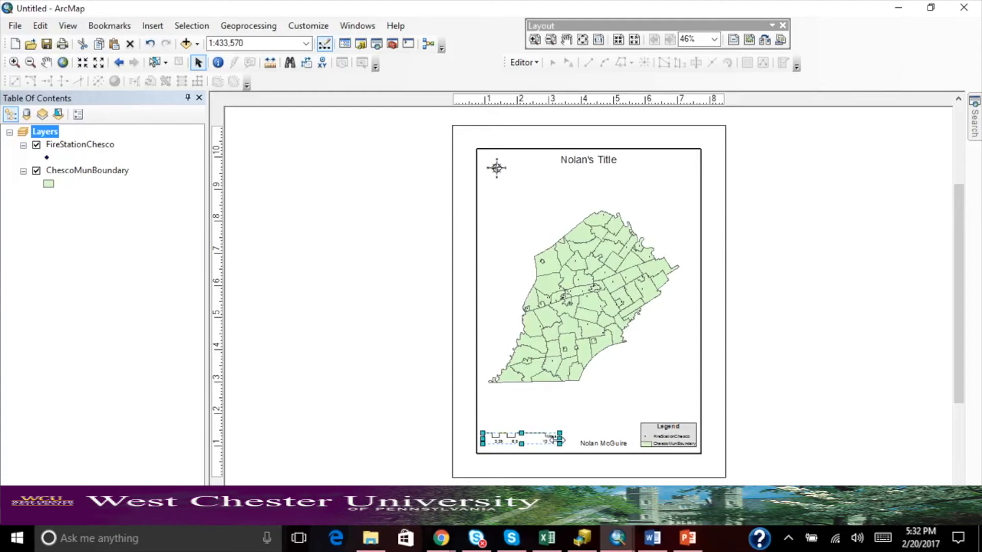
# - Shorten the scale bar to span 10 miles and shift it slightly down toward the data frame's bottom edge
pyautogui.scroll(5, 555, 439)
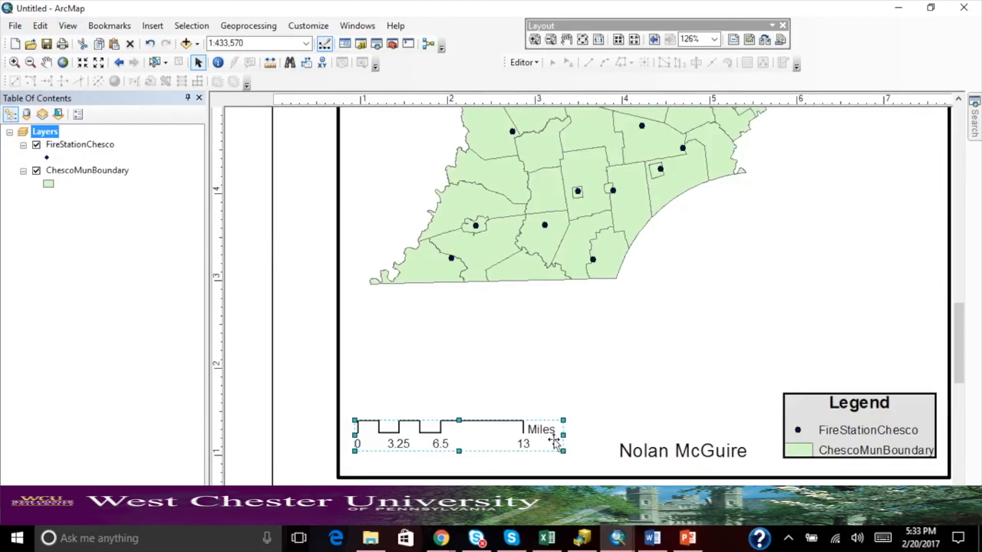
pyautogui.moveTo(558, 437); pyautogui.dragTo(598, 441)
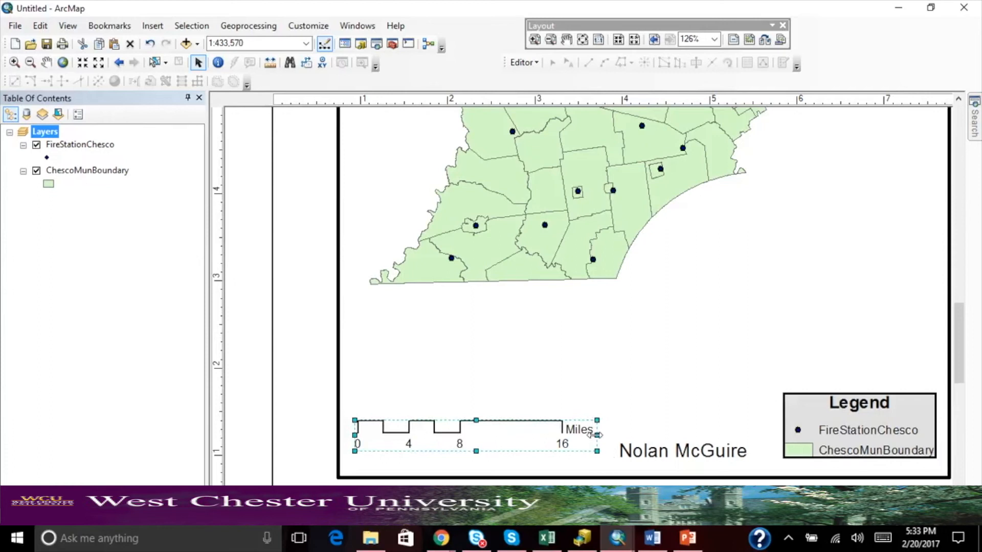
pyautogui.moveTo(597, 436); pyautogui.dragTo(590, 435)
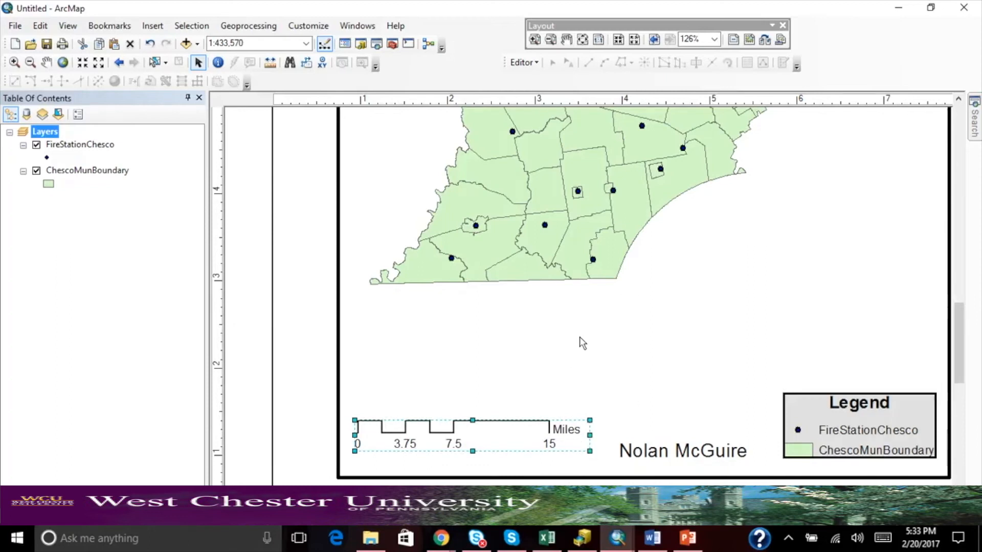
pyautogui.moveTo(590, 435); pyautogui.dragTo(474, 450)
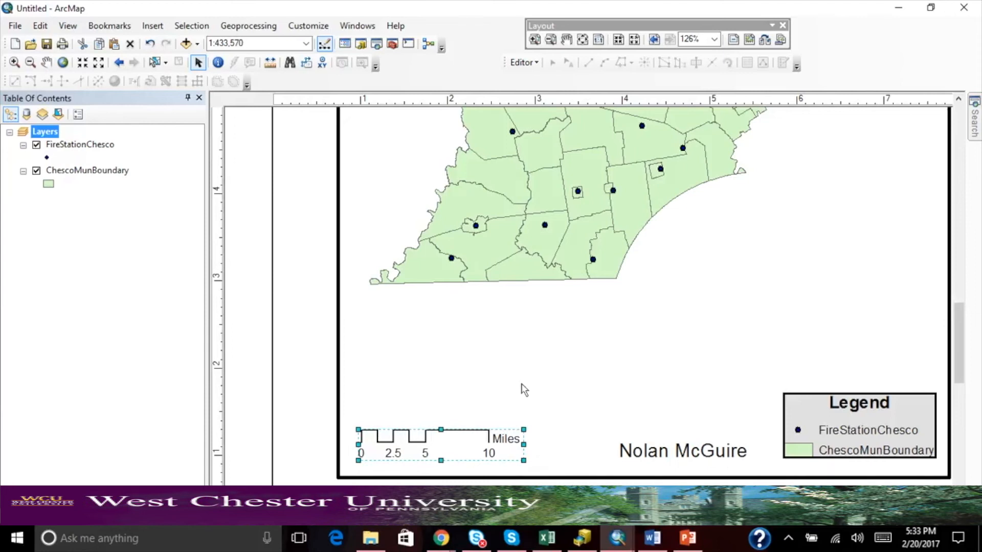
# - Move the author name text slightly toward the scale bar so it sits between the scale bar and the legend
pyautogui.click(372, 374)
pyautogui.scroll(1, 611, 394)
pyautogui.scroll(-4, 610, 394)
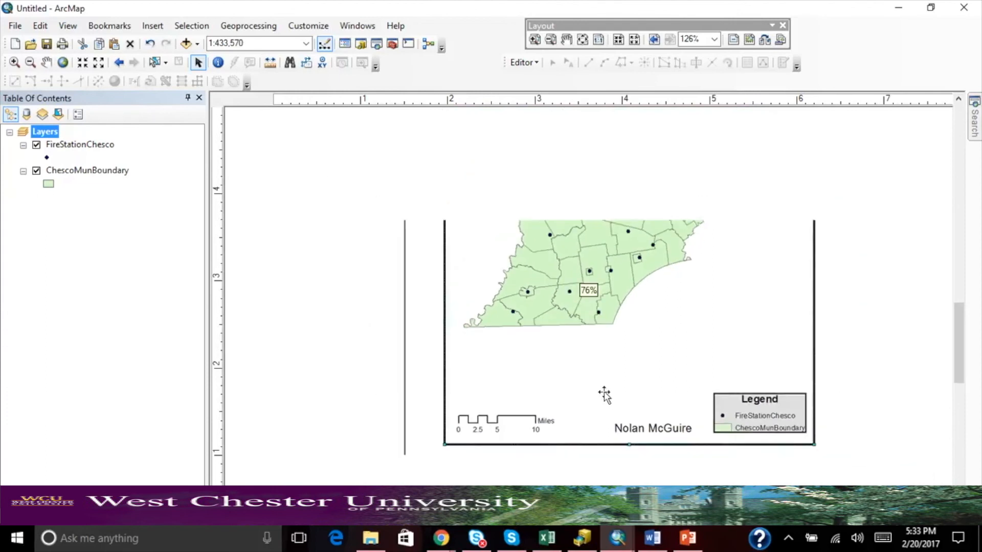
pyautogui.scroll(-3, 606, 395)
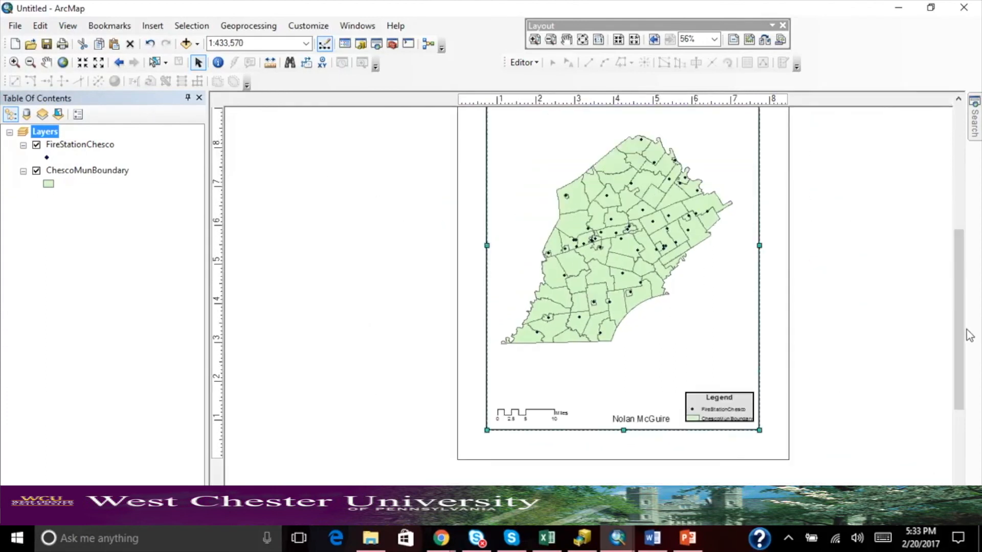
pyautogui.click(646, 422)
pyautogui.moveTo(645, 423); pyautogui.dragTo(633, 422)
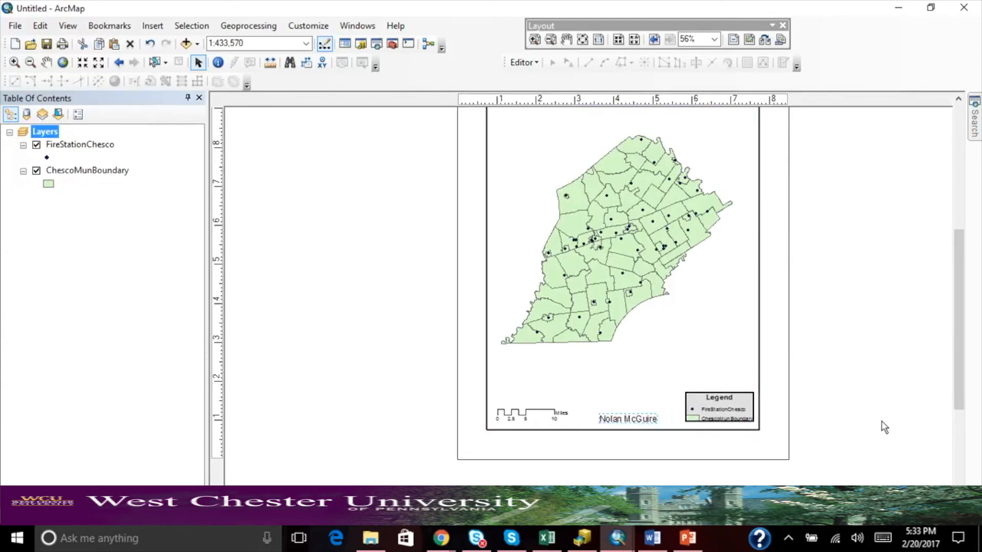
pyautogui.moveTo(955, 353); pyautogui.dragTo(959, 323)
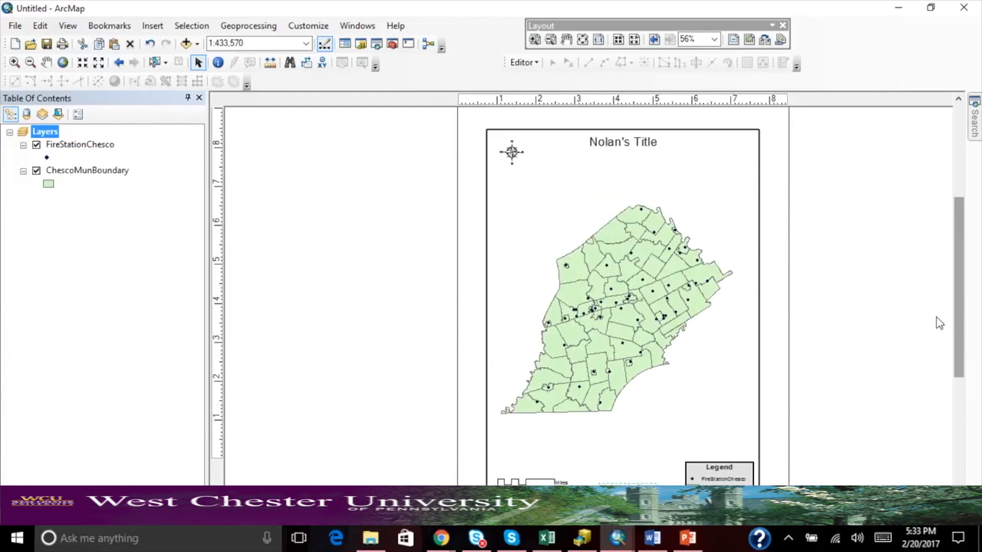
pyautogui.click(513, 152)
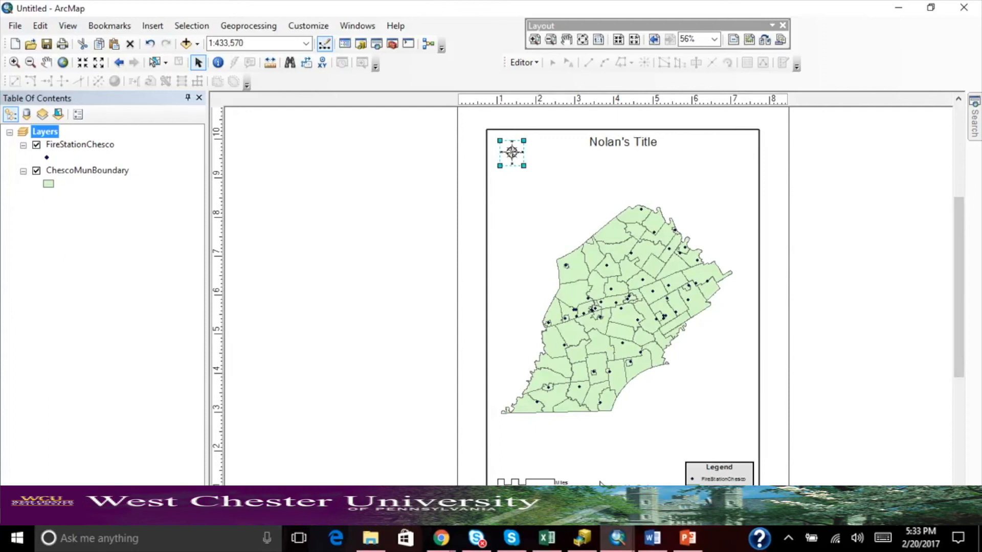
pyautogui.click(833, 277)
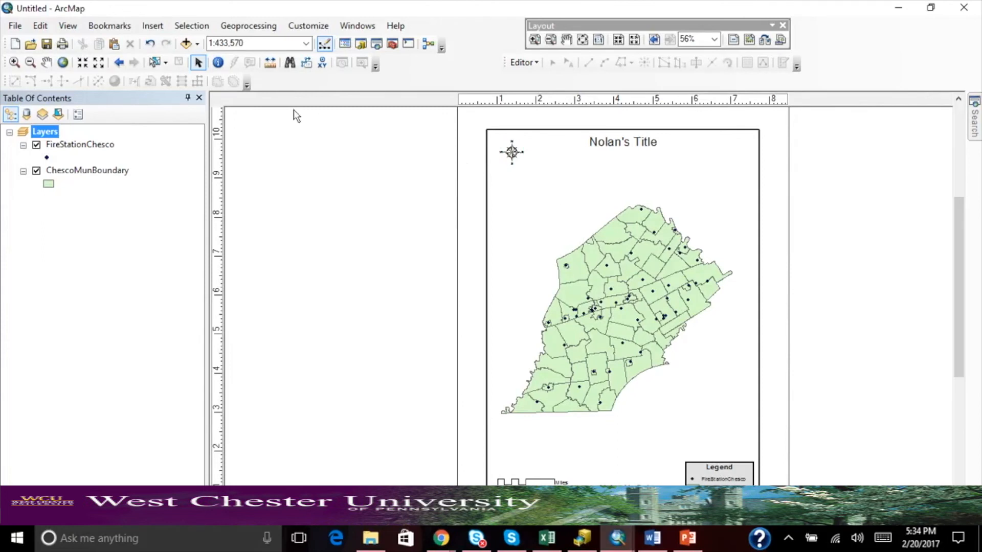
# - Review the print settings for the map layout without printing it
pyautogui.click(14, 25)
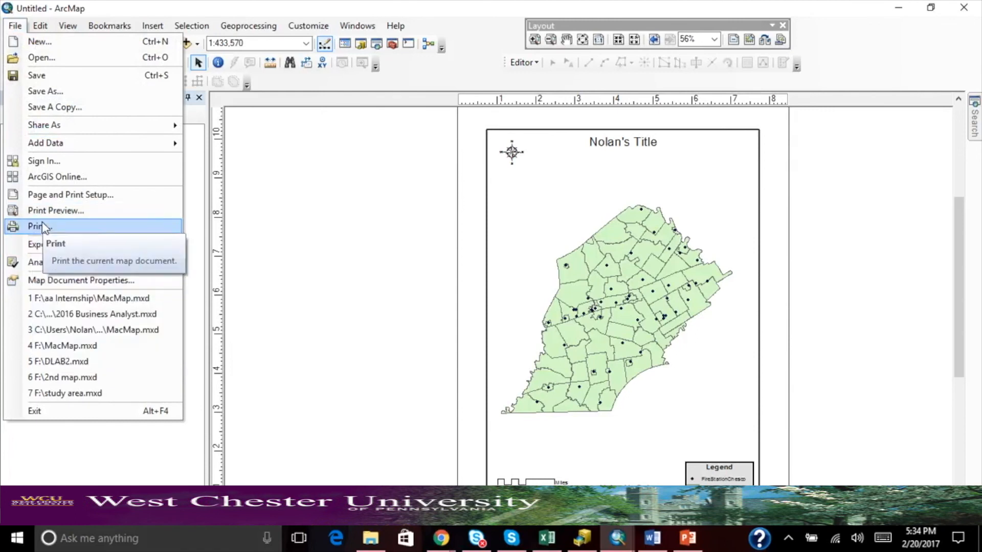
pyautogui.click(79, 233)
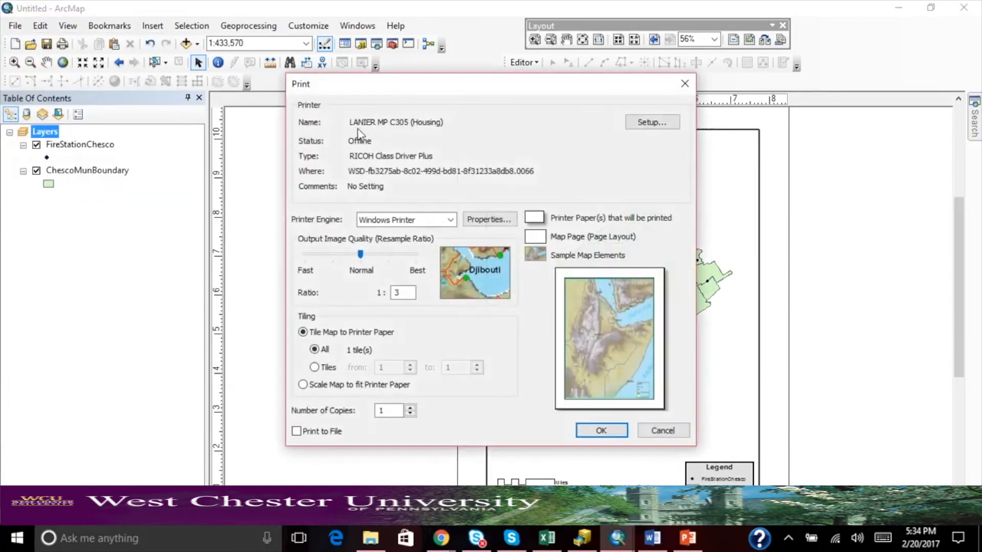
pyautogui.click(685, 84)
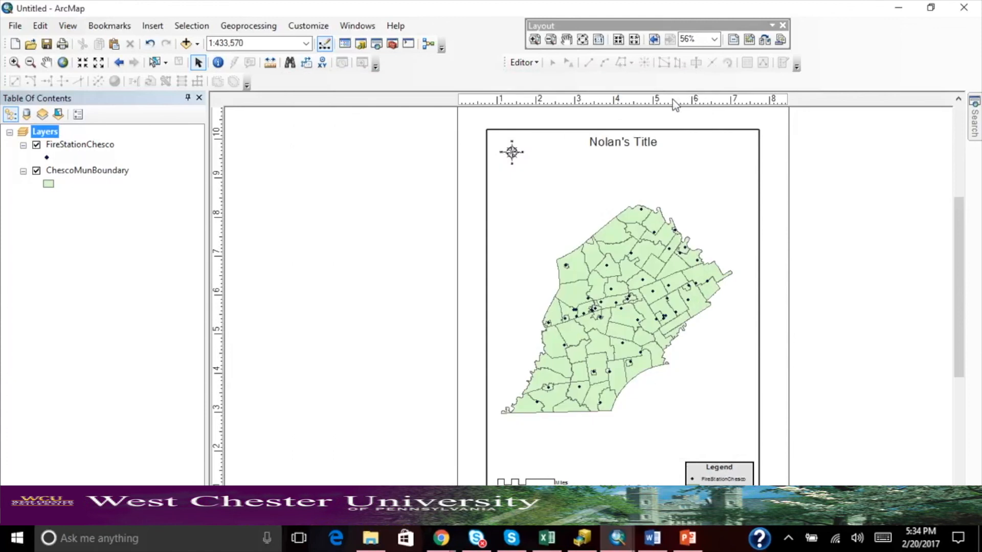
# - Start exporting the map and set the resolution of the EMF output to 600 dpi
pyautogui.click(14, 25)
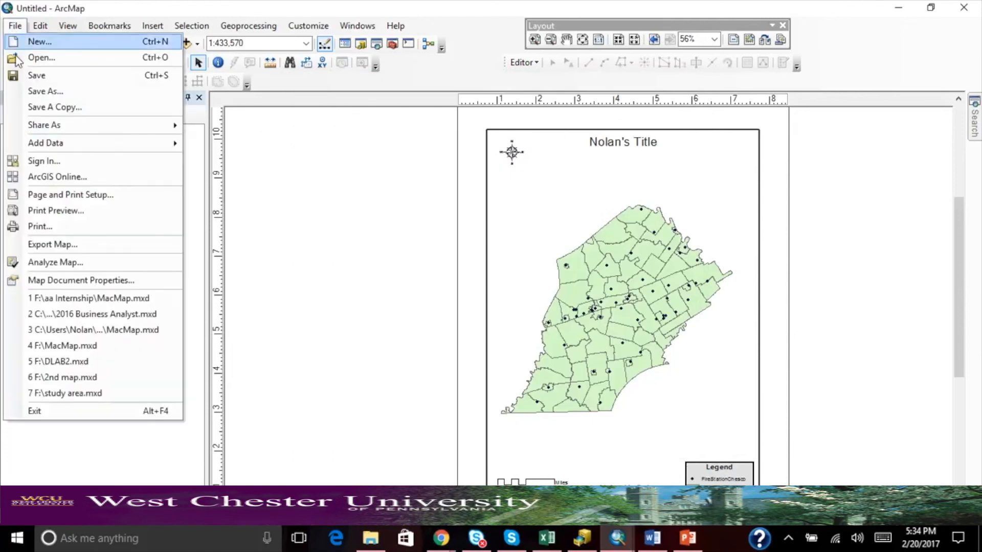
pyautogui.click(51, 244)
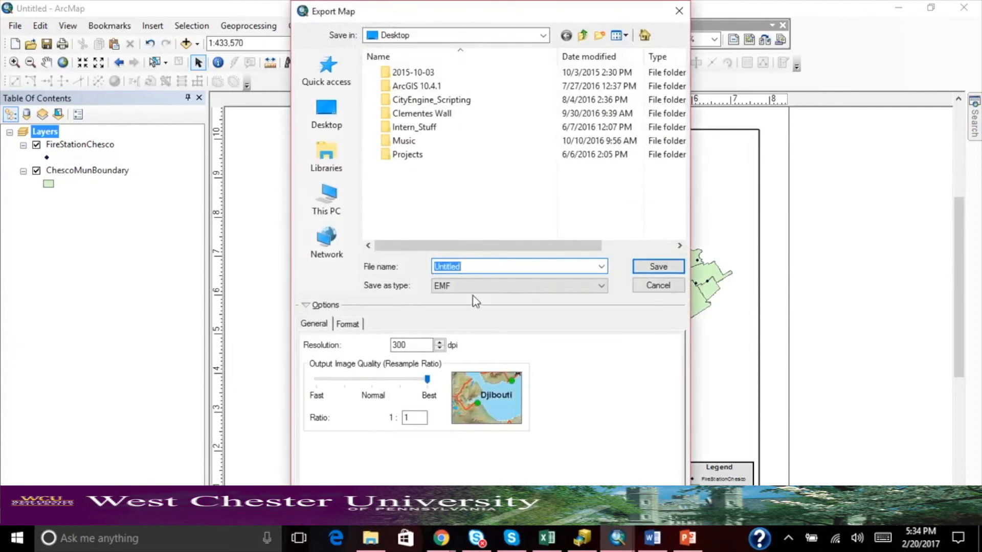
pyautogui.click(481, 290)
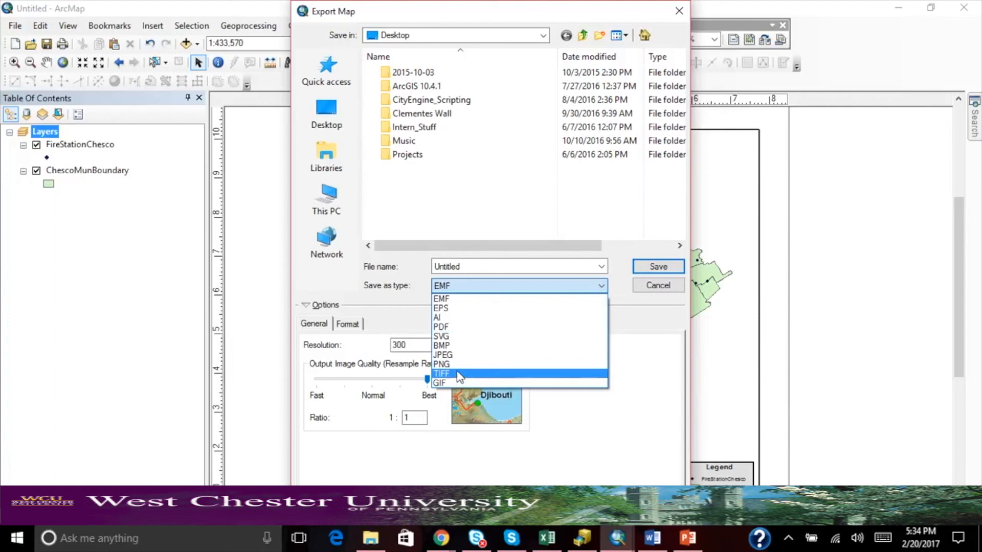
pyautogui.click(665, 332)
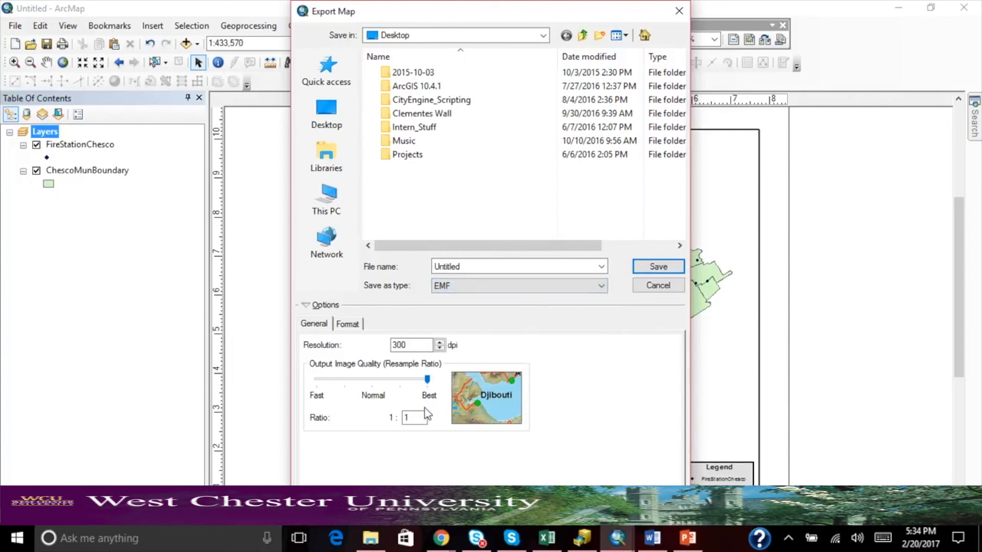
pyautogui.click(439, 343)
pyautogui.write('600')
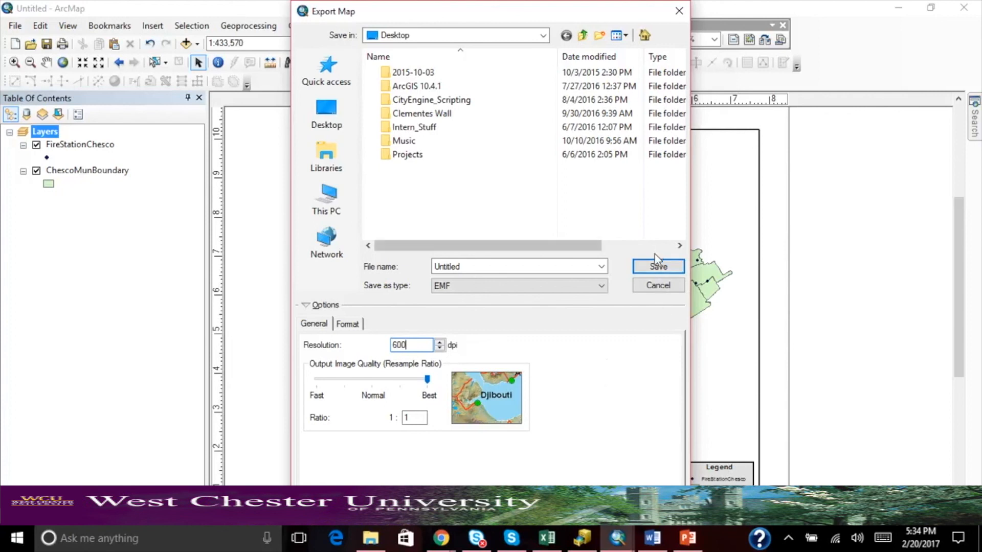
# - Export the map to the Desktop as a TIFF, naming the file with the author's first name followed by "sMap"
pyautogui.moveTo(482, 263); pyautogui.dragTo(420, 261)
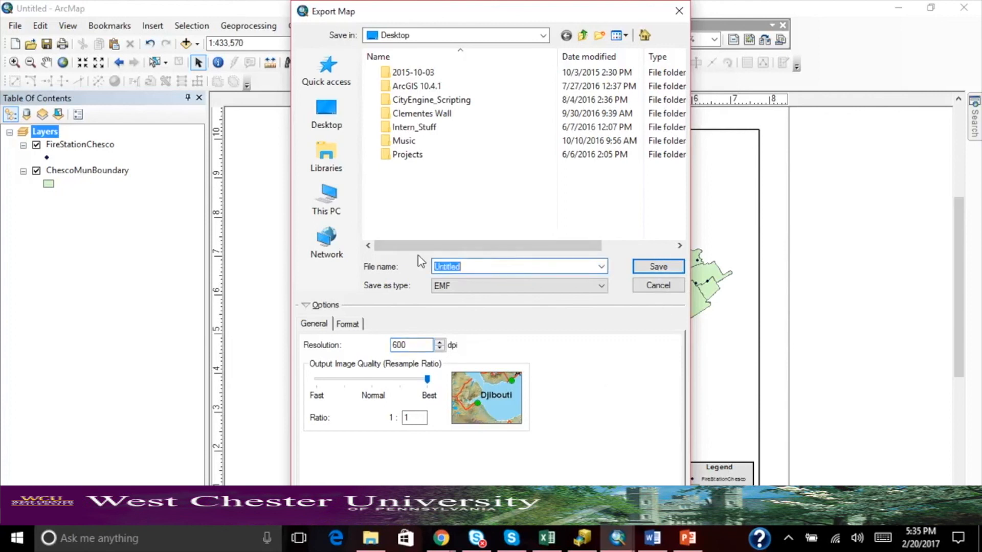
pyautogui.write('Nolana')
pyautogui.press('BackSpace')
pyautogui.write('sMAp')
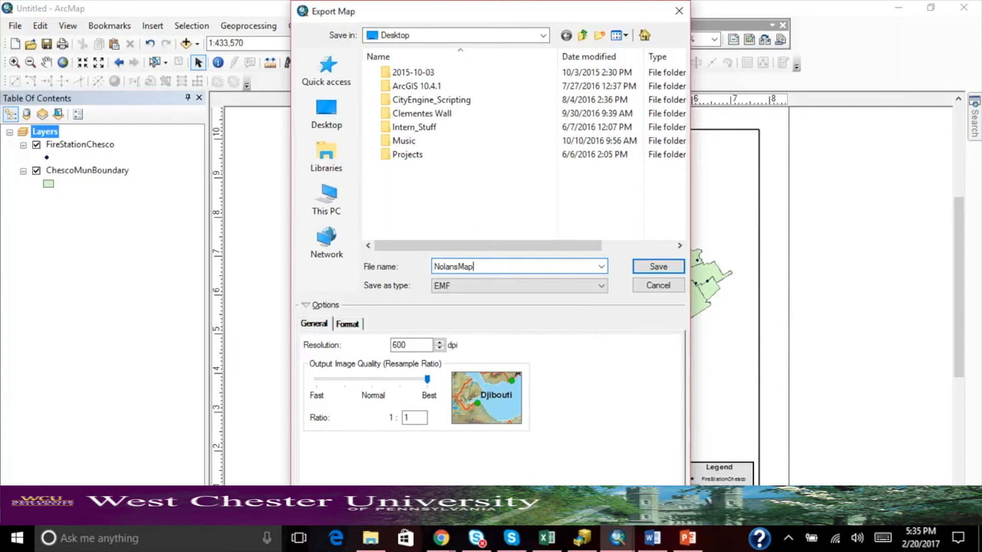
pyautogui.click(599, 286)
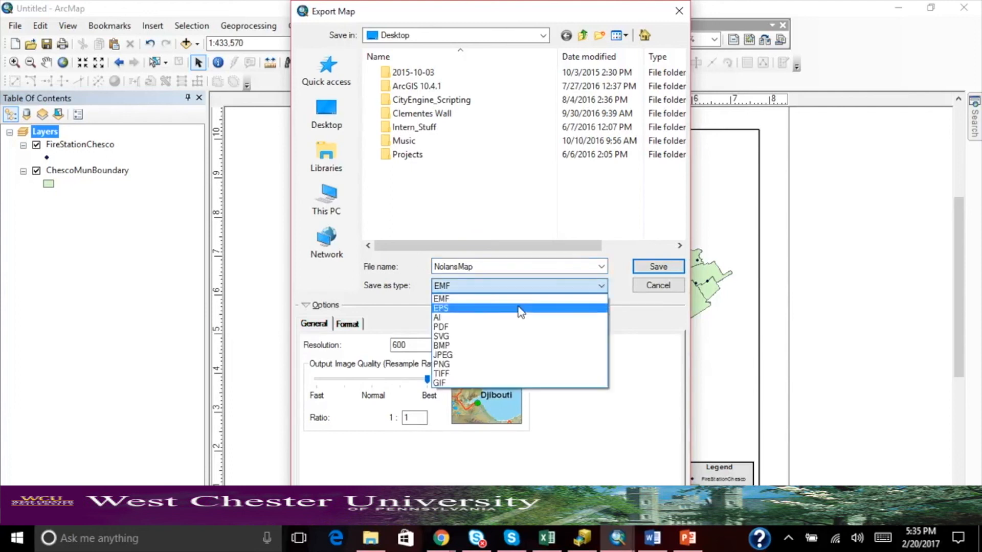
pyautogui.click(482, 374)
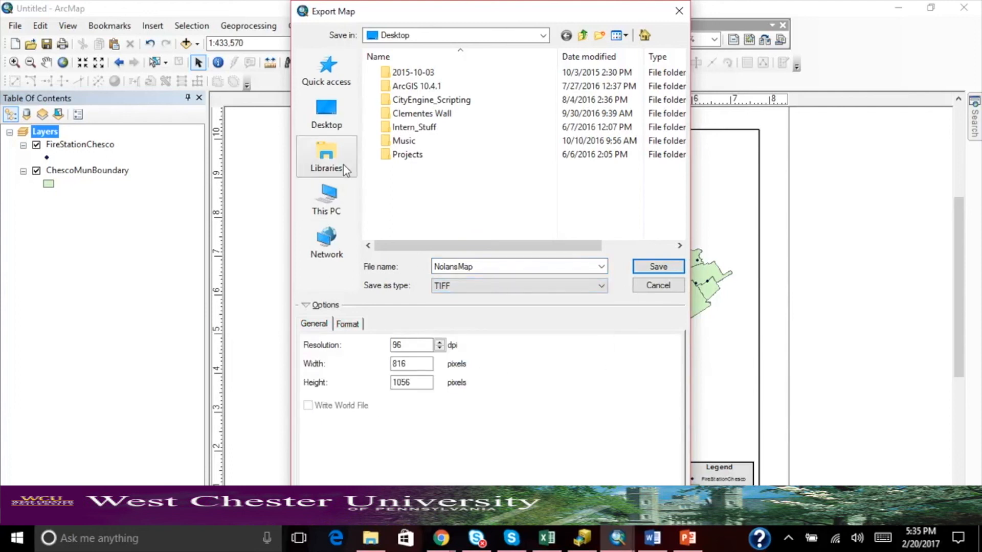
pyautogui.click(646, 270)
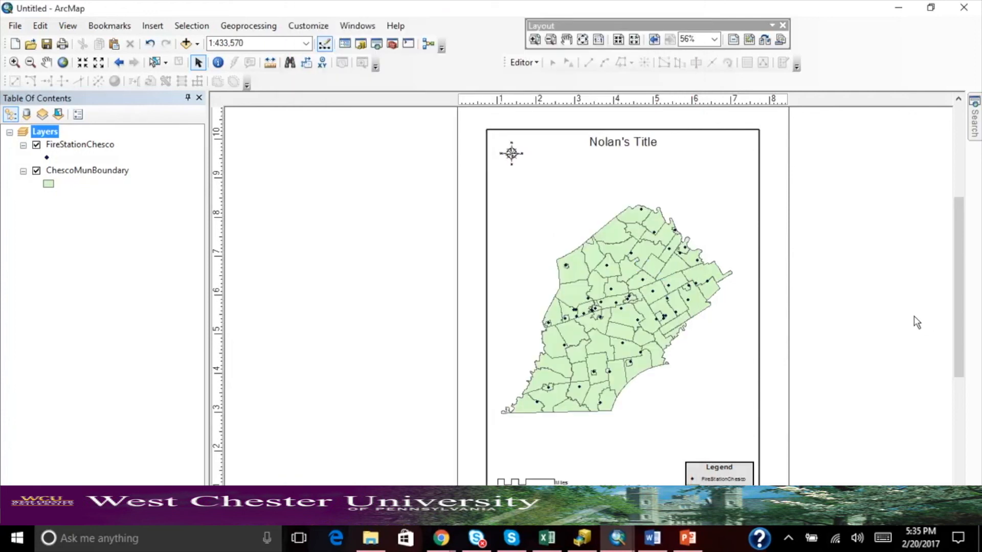